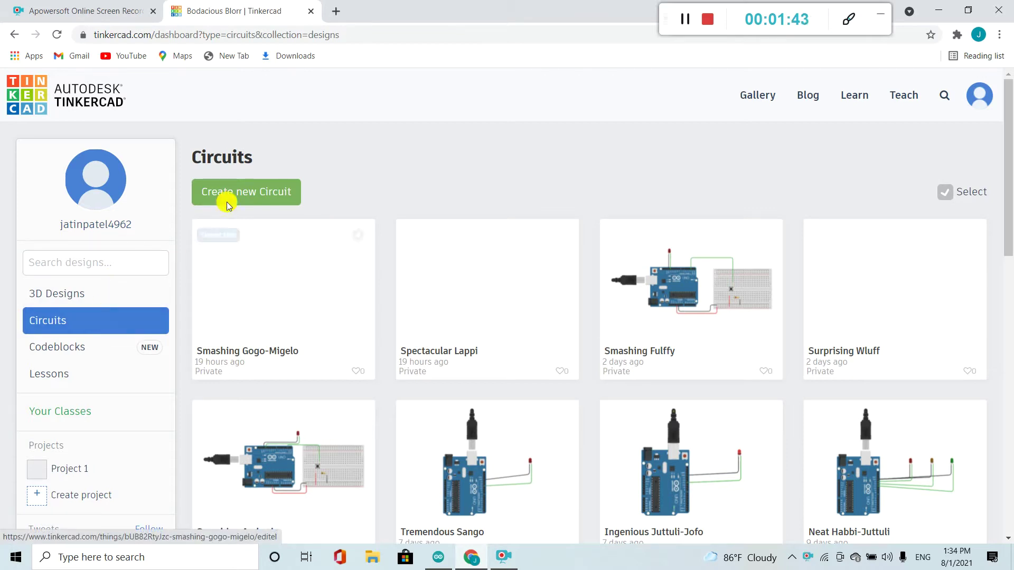
# Create a new circuit and place an LCD 16 x 2 in the lower part of the workplane.
pyautogui.click(242, 186)
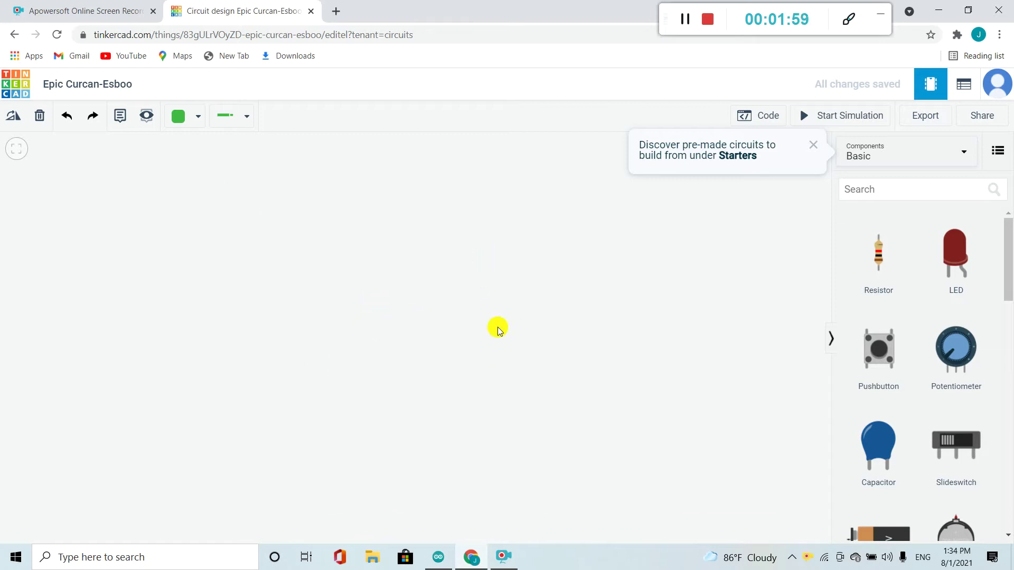
pyautogui.click(889, 194)
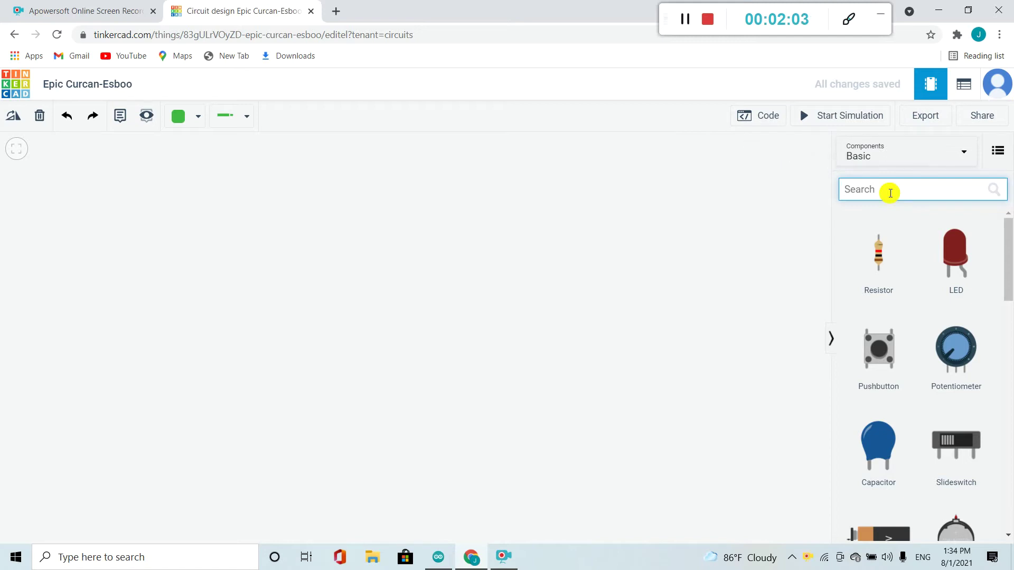
pyautogui.write('lcd')
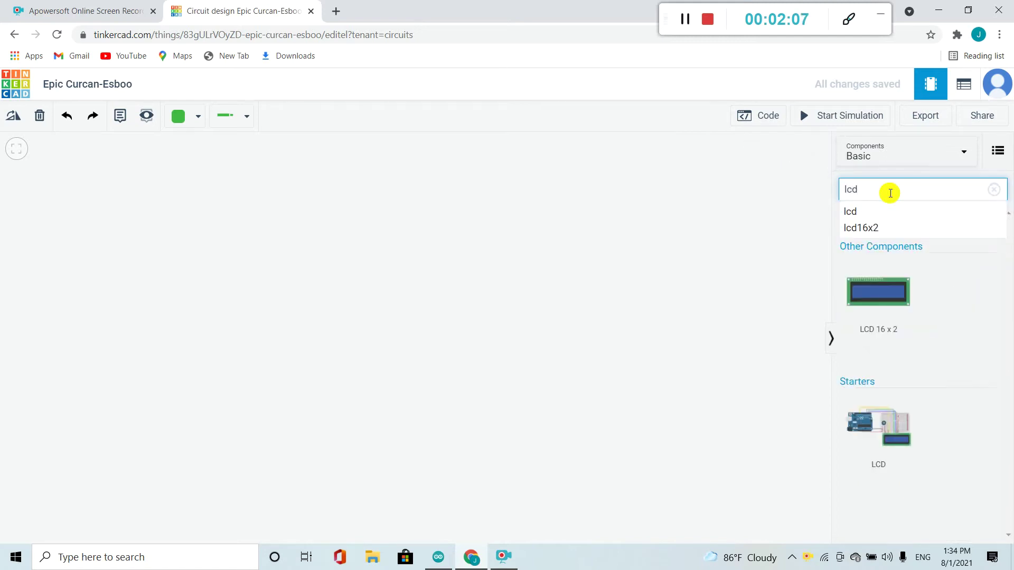
pyautogui.moveTo(885, 315); pyautogui.dragTo(344, 426)
pyautogui.click(398, 430)
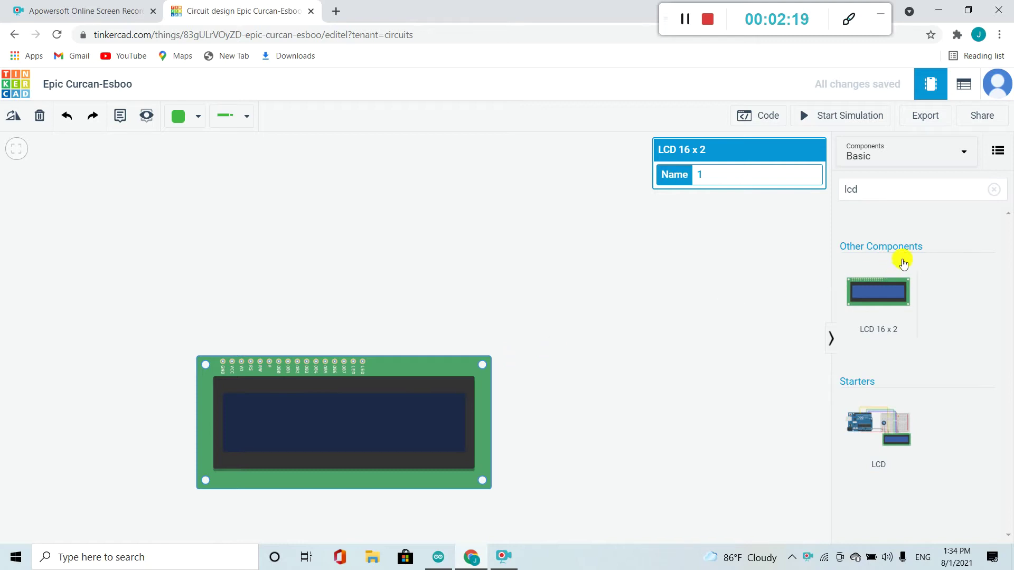
# Add a Breadboard Small above the LCD and adjust both parts to leave a gap between them.
pyautogui.click(886, 191)
pyautogui.press('BackSpace')
pyautogui.press('BackSpace')
pyautogui.press('BackSpace')
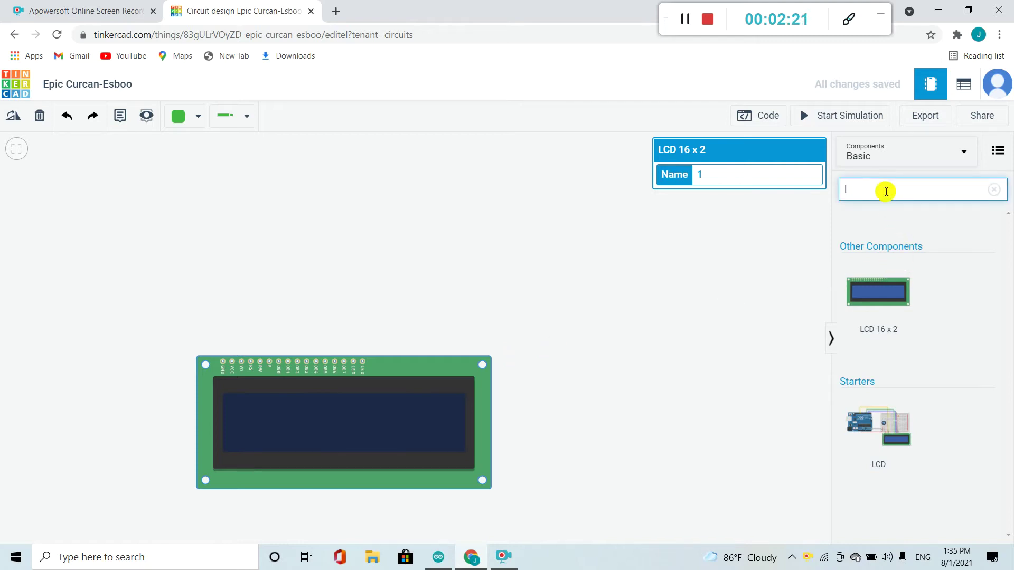
pyautogui.write('bread')
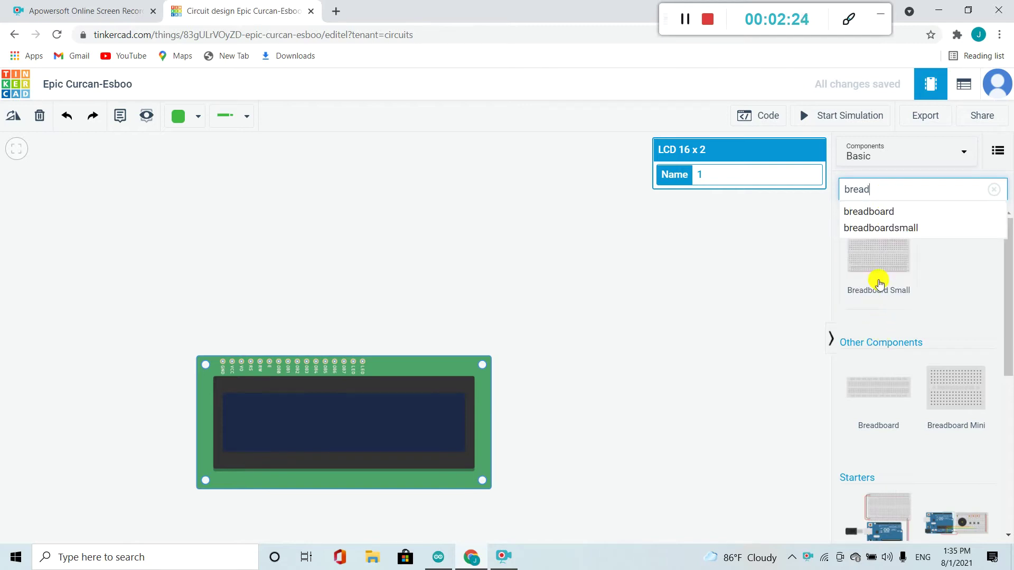
pyautogui.moveTo(880, 283); pyautogui.dragTo(341, 236)
pyautogui.moveTo(366, 394); pyautogui.dragTo(358, 421)
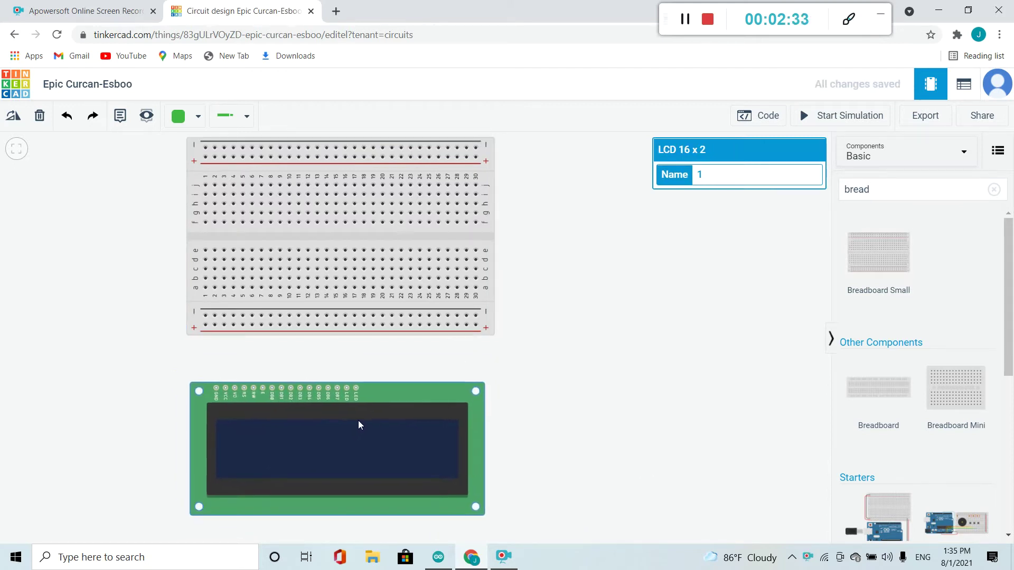
pyautogui.moveTo(341, 249); pyautogui.dragTo(338, 258)
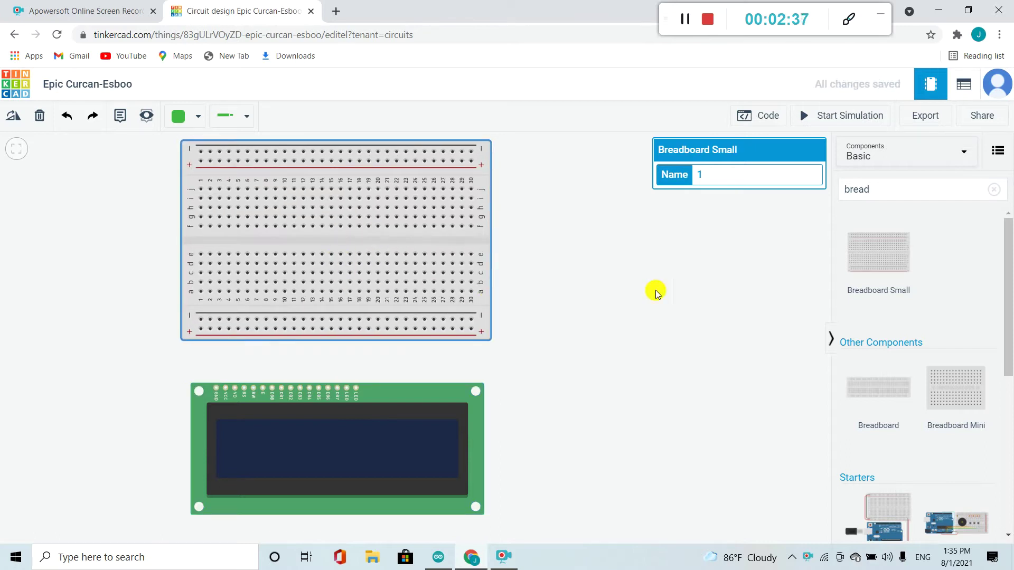
# Find the Arduino Uno R3 in the component library and place it beside the breadboard and LCD.
pyautogui.click(889, 192)
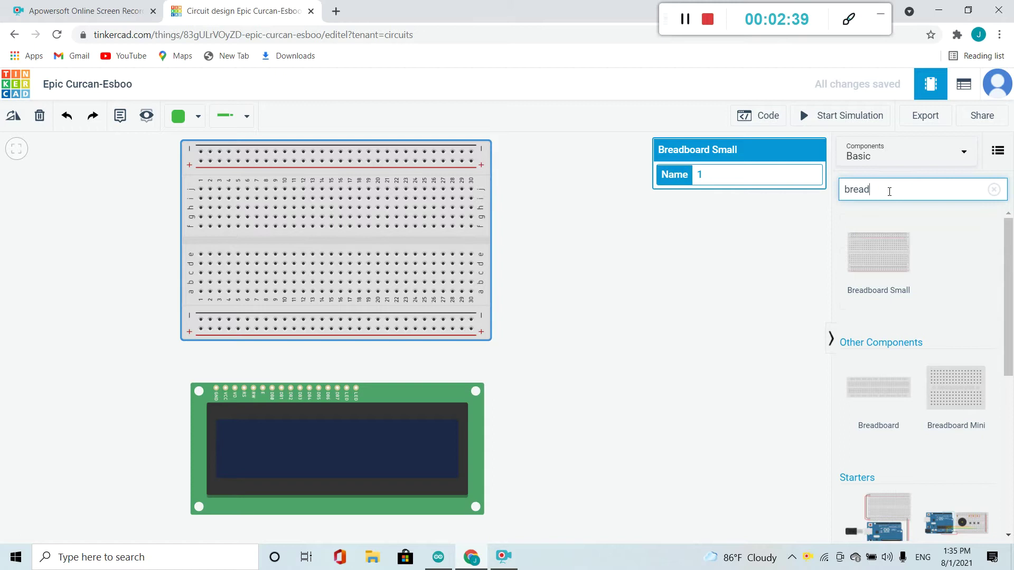
pyautogui.press('BackSpace')
pyautogui.press('BackSpace')
pyautogui.press('BackSpace')
pyautogui.press('BackSpace')
pyautogui.press('BackSpace')
pyautogui.write('ardu')
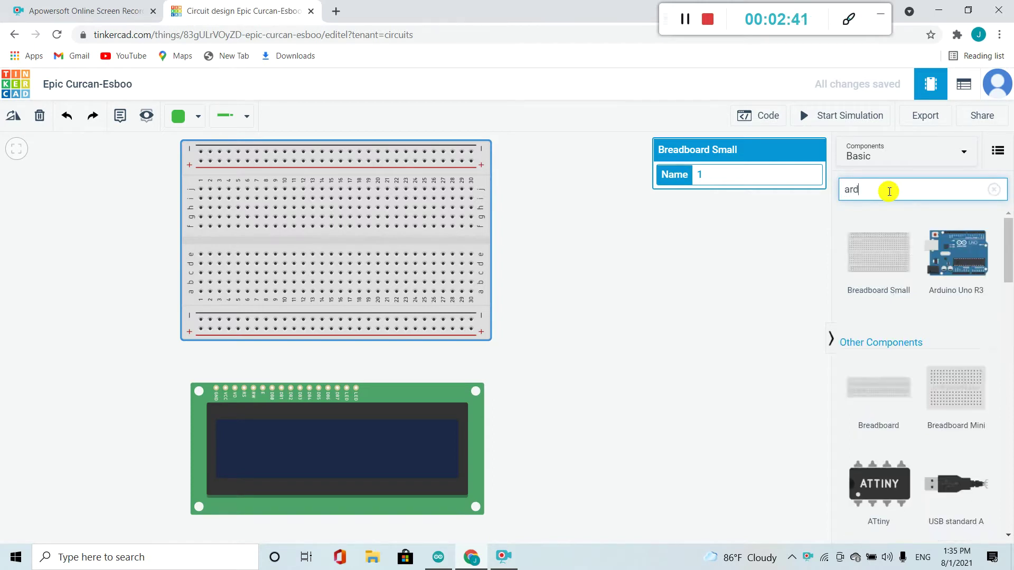
pyautogui.moveTo(892, 265); pyautogui.dragTo(655, 351)
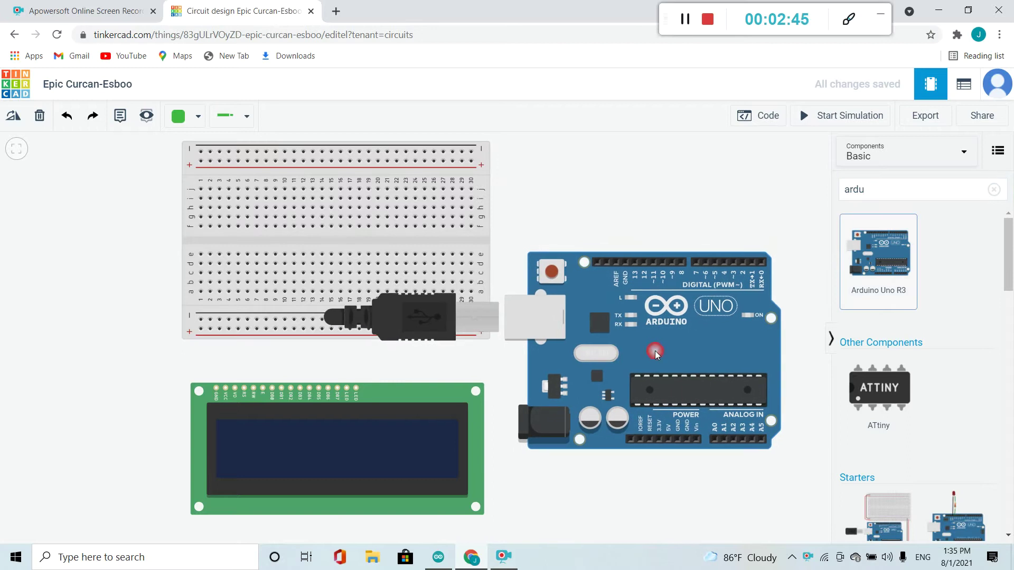
# Rotate the Arduino Uno 90° clockwise so its USB port faces up, and move it slightly closer to the LCD.
pyautogui.click(14, 116)
pyautogui.click(14, 118)
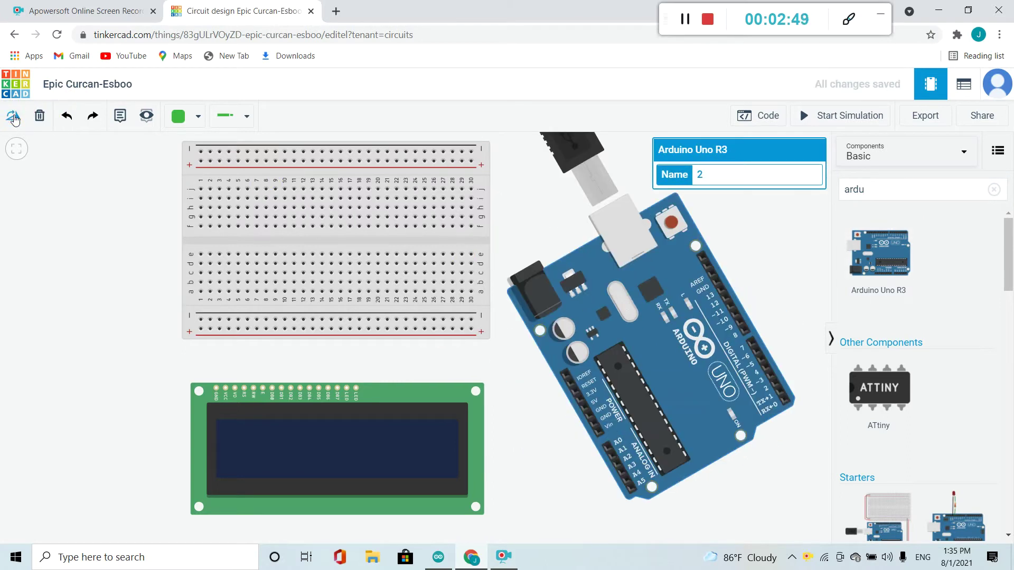
pyautogui.click(14, 117)
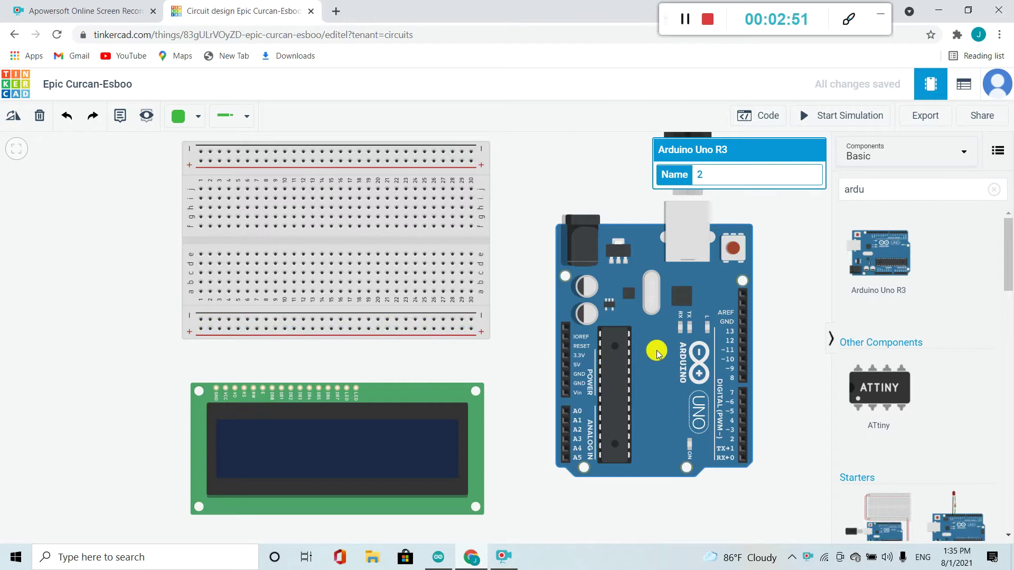
pyautogui.moveTo(657, 357); pyautogui.dragTo(643, 367)
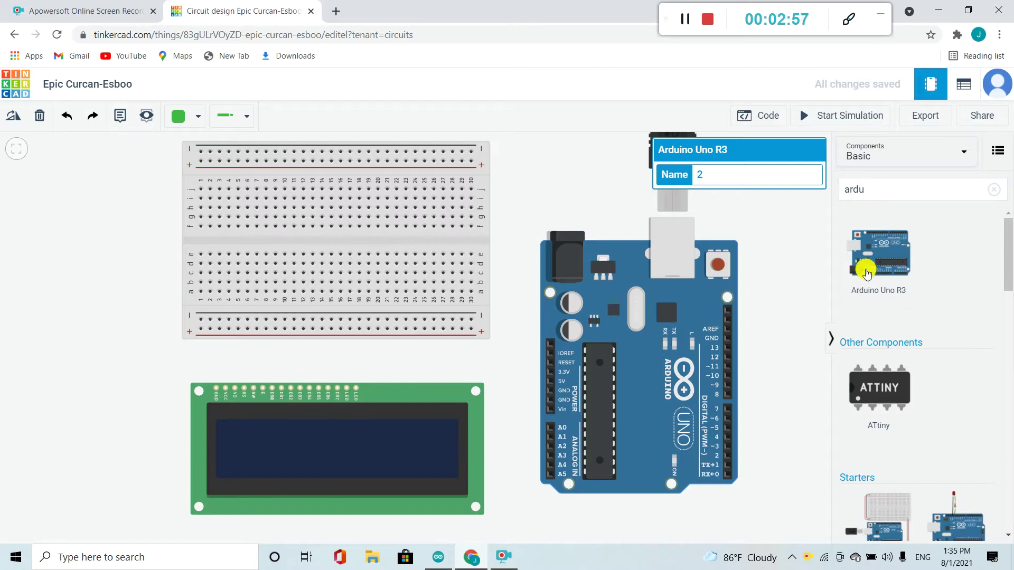
# Add a potentiometer on the breadboard's free side, opposite the Arduino, and set its resistance to 10 kΩ.
pyautogui.click(890, 188)
pyautogui.press('BackSpace')
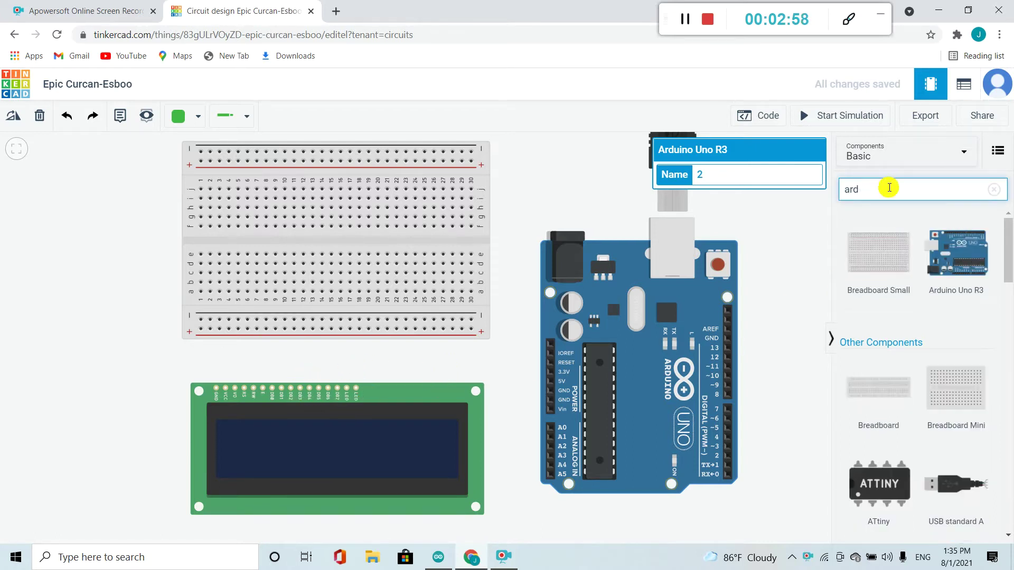
pyautogui.press('BackSpace')
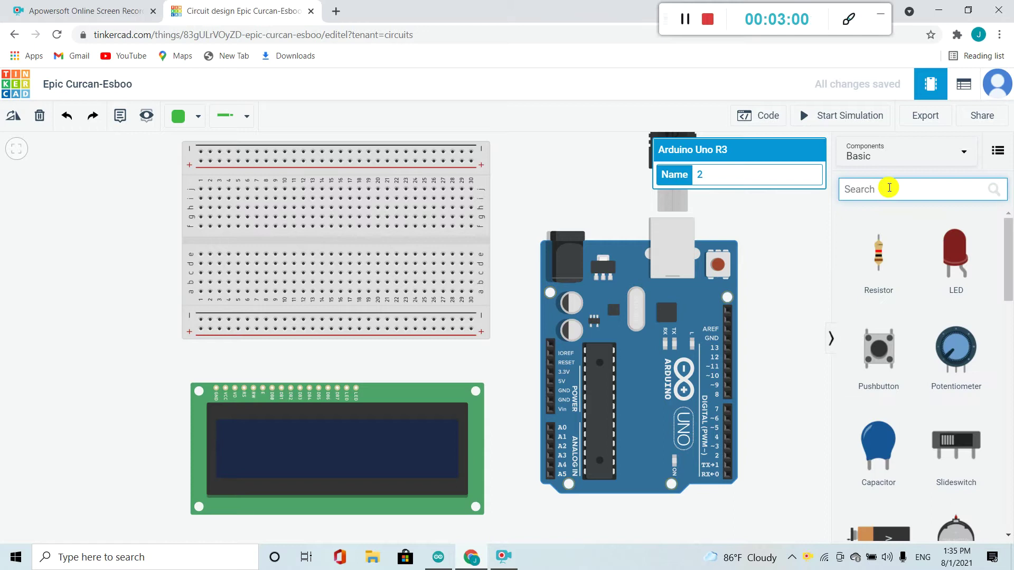
pyautogui.write('po')
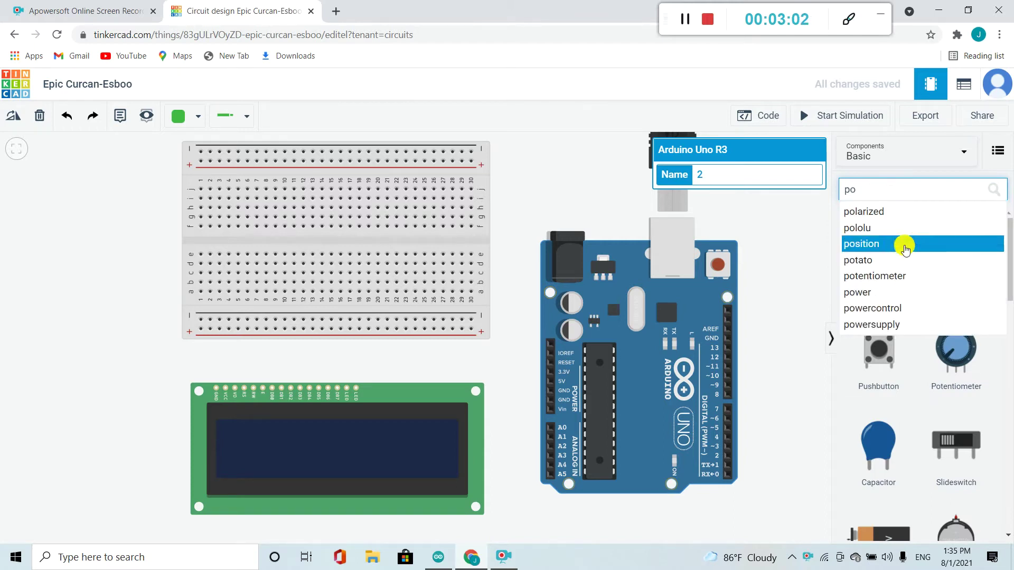
pyautogui.moveTo(950, 384); pyautogui.dragTo(93, 334)
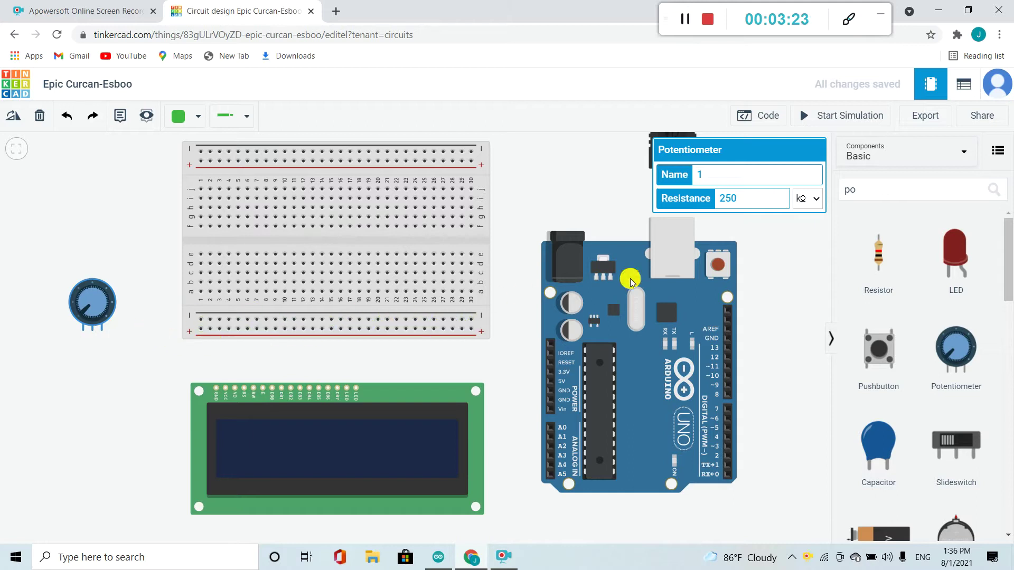
pyautogui.click(748, 196)
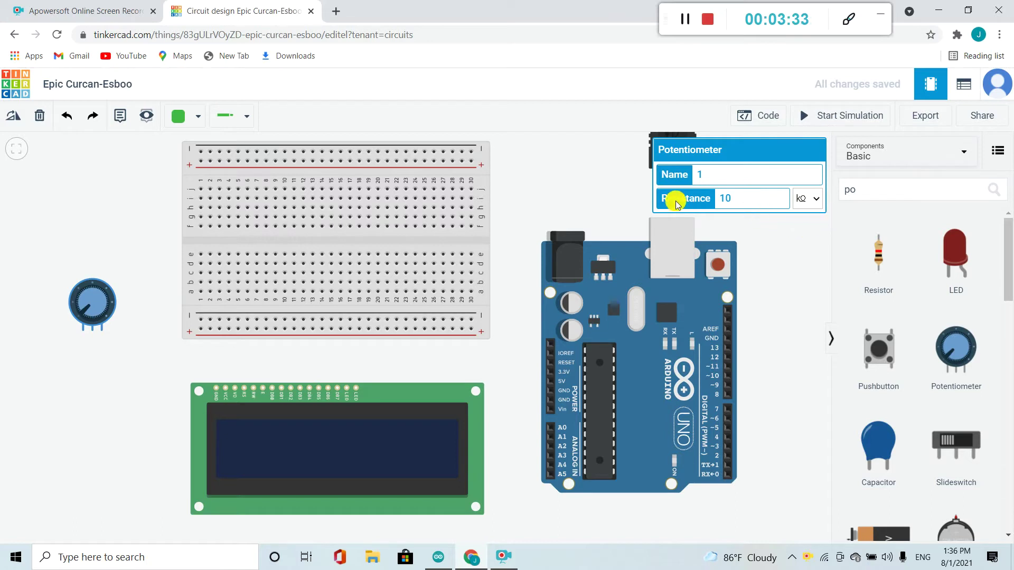
pyautogui.click(589, 191)
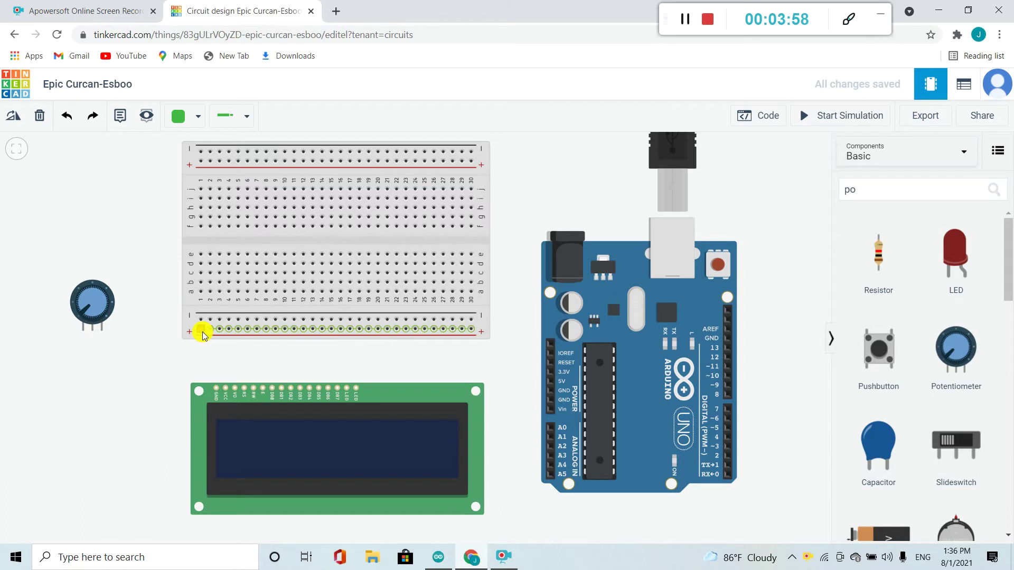
# Wire the potentiometer's right terminal to the first hole of the breadboard's lower negative rail and colour the wire black.
pyautogui.click(103, 333)
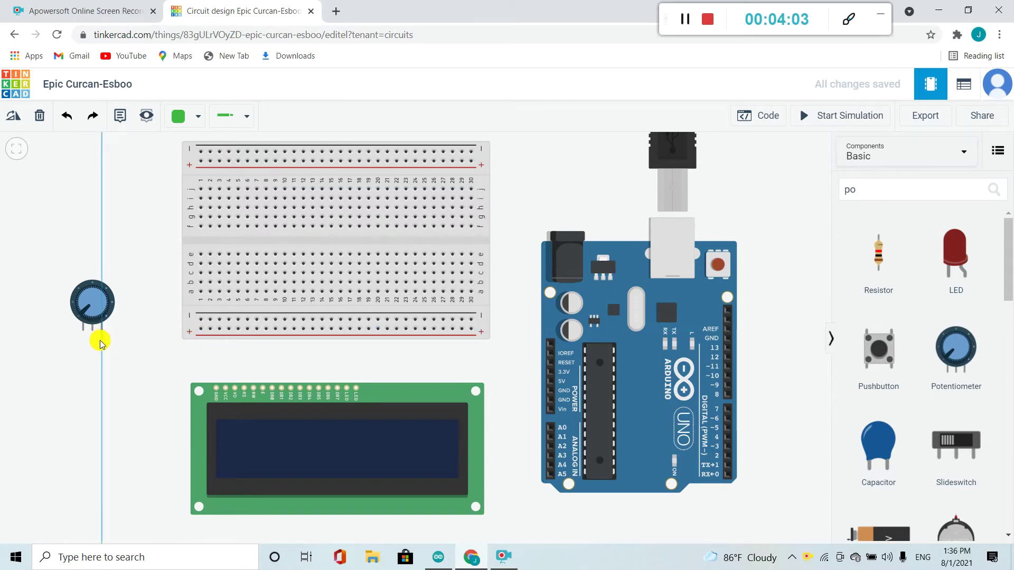
pyautogui.click(102, 340)
pyautogui.click(160, 340)
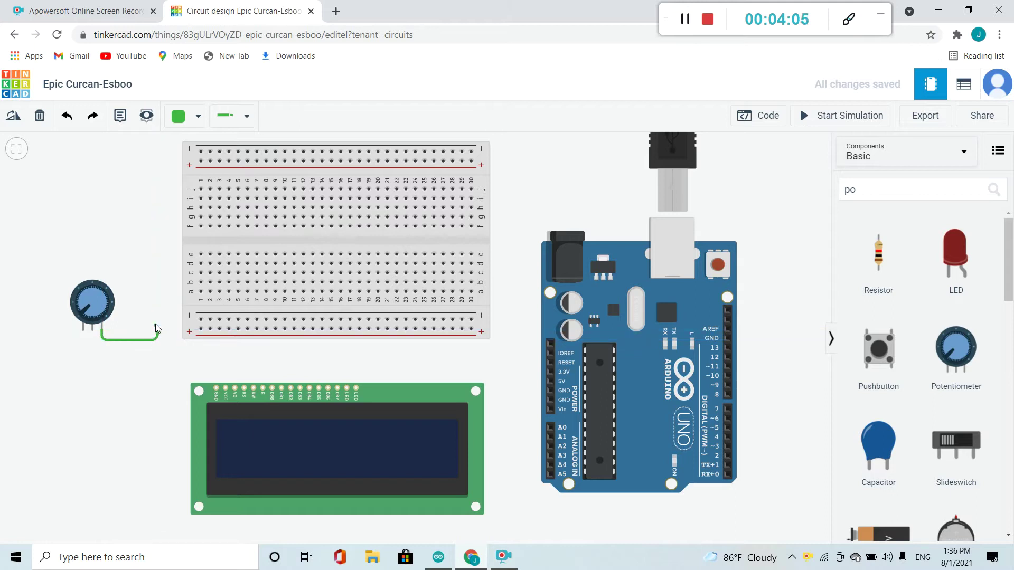
pyautogui.click(160, 319)
pyautogui.click(200, 319)
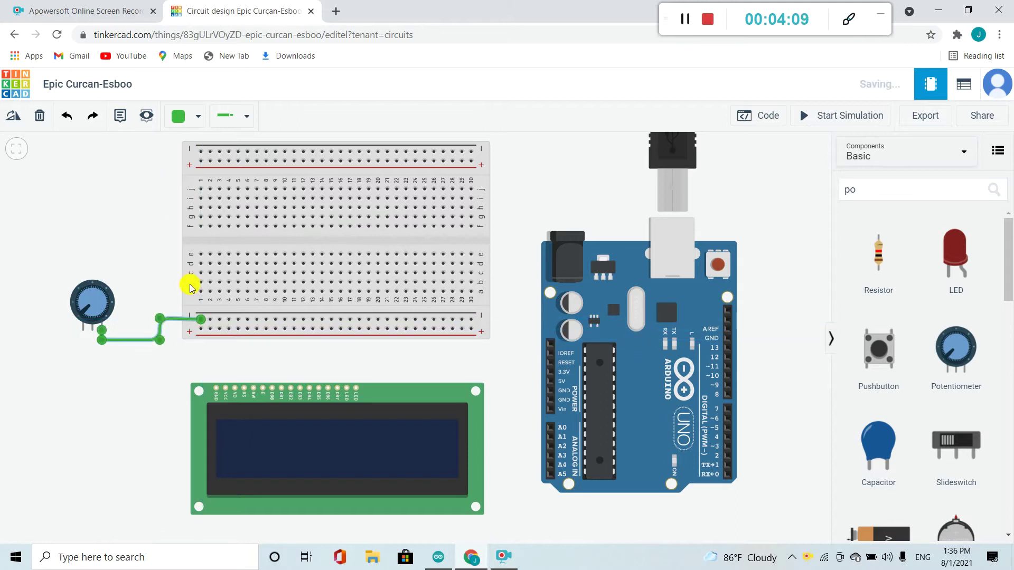
pyautogui.click(197, 116)
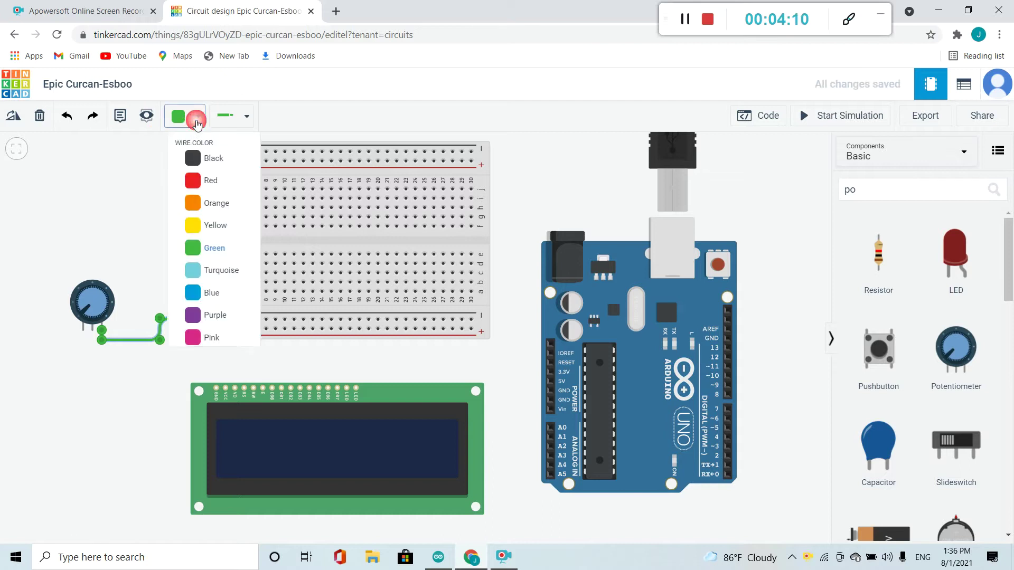
pyautogui.click(209, 170)
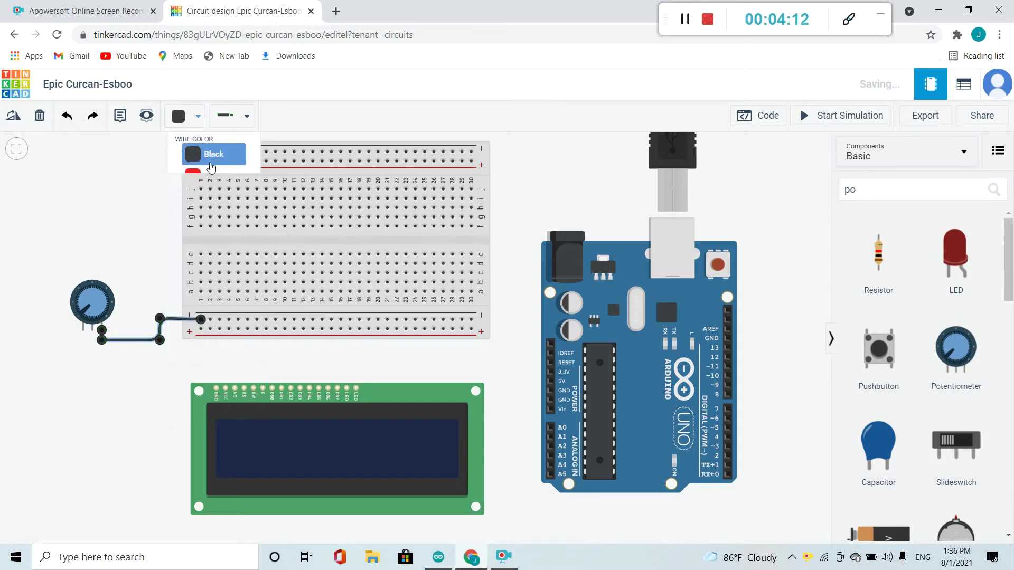
# Wire the potentiometer's left terminal to the first hole of the breadboard's lower positive rail and colour the wire red.
pyautogui.click(84, 331)
pyautogui.click(84, 363)
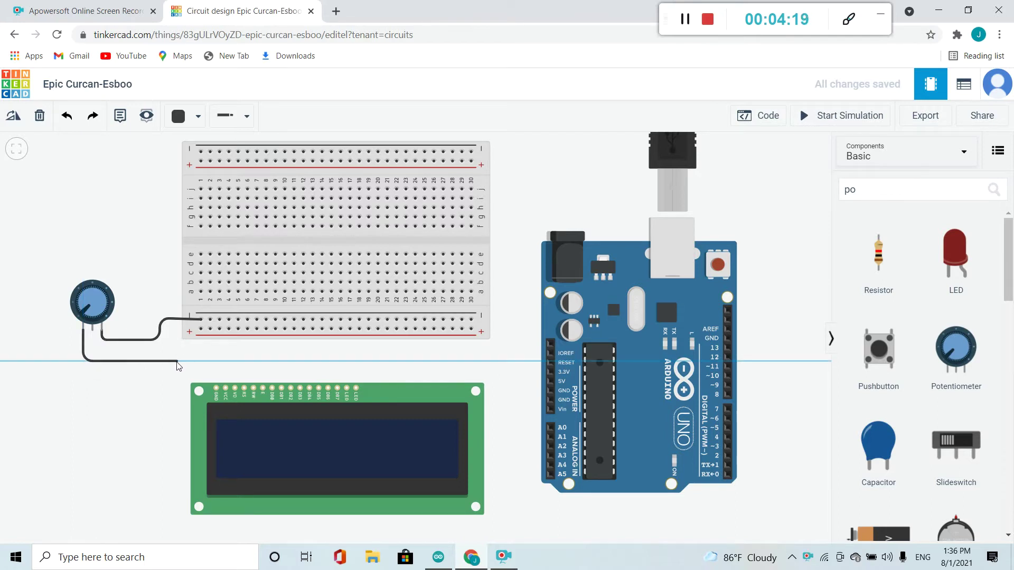
pyautogui.click(171, 363)
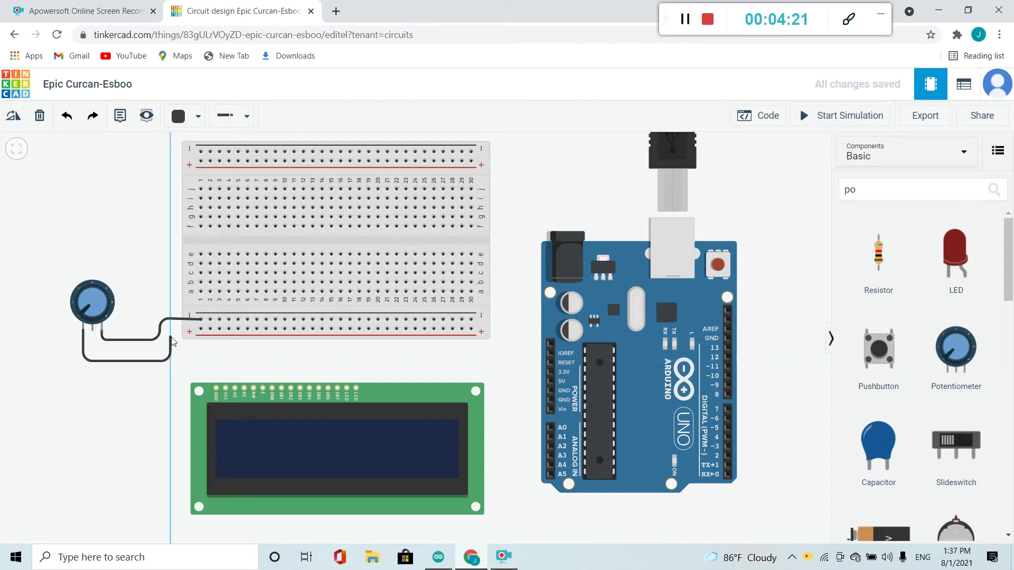
pyautogui.click(173, 334)
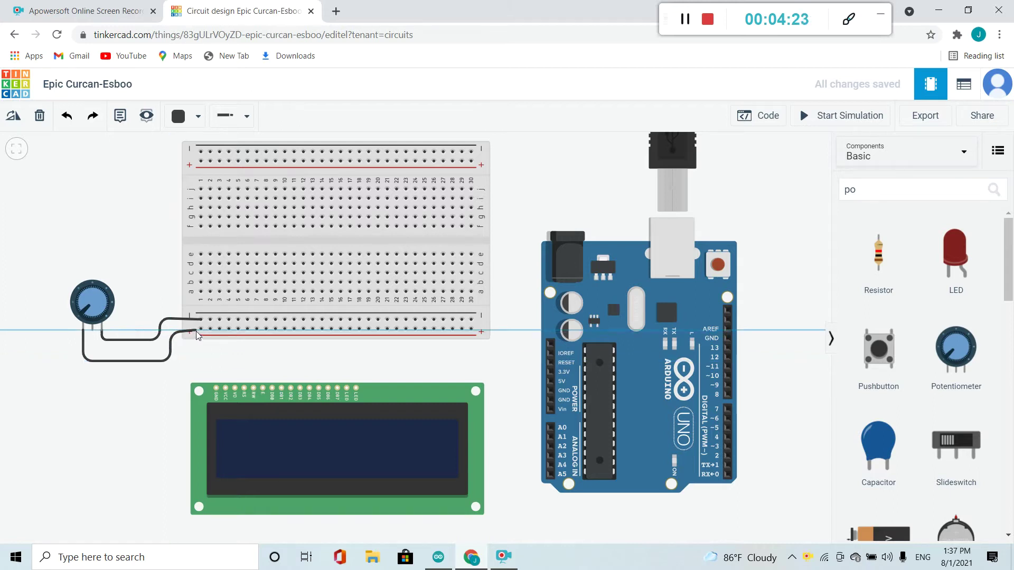
pyautogui.click(199, 330)
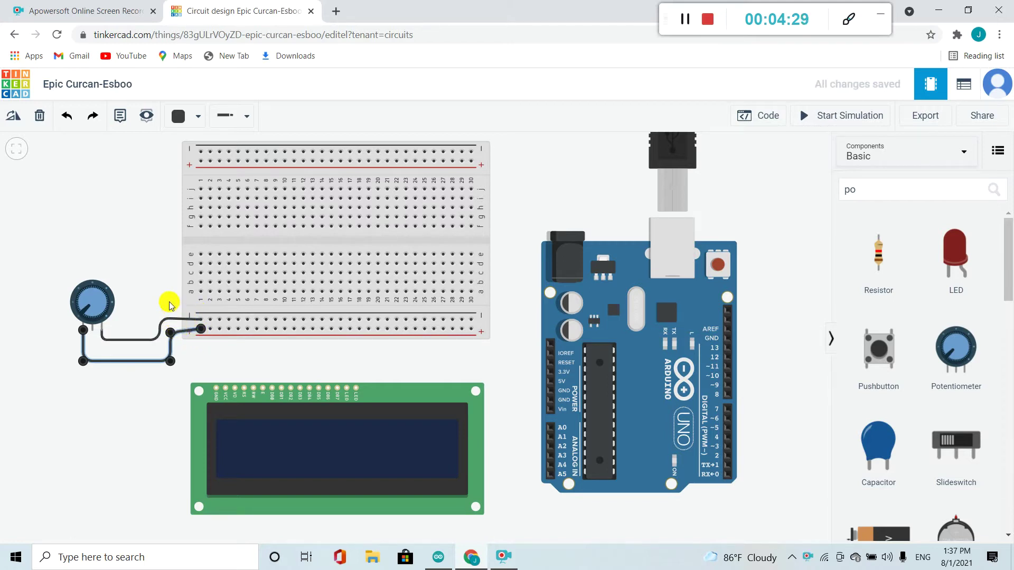
pyautogui.click(198, 116)
pyautogui.click(193, 183)
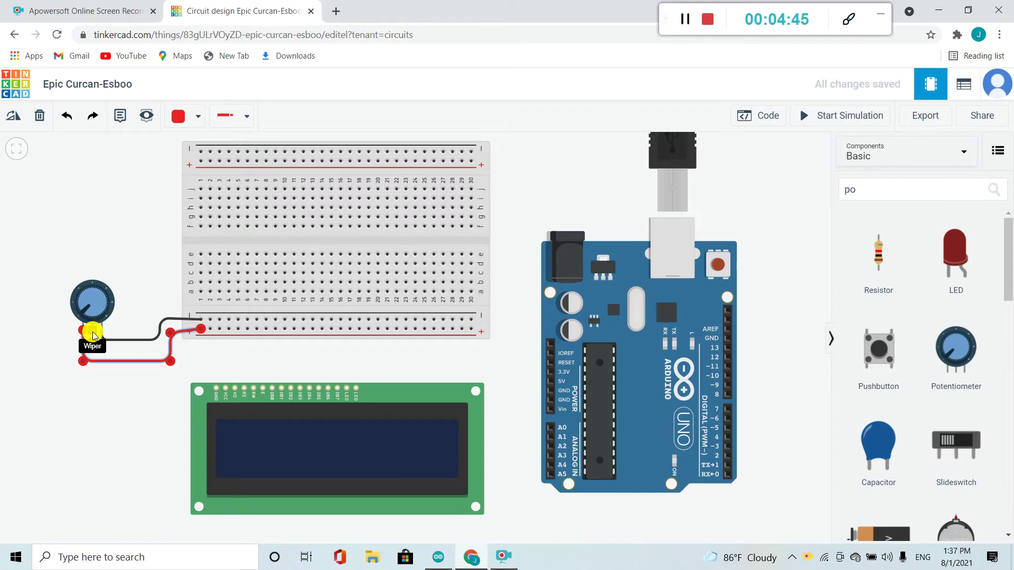
# Wire the LCD's VO pin to the potentiometer's wiper terminal, with bends above the LCD and below the potentiometer.
pyautogui.click(109, 346)
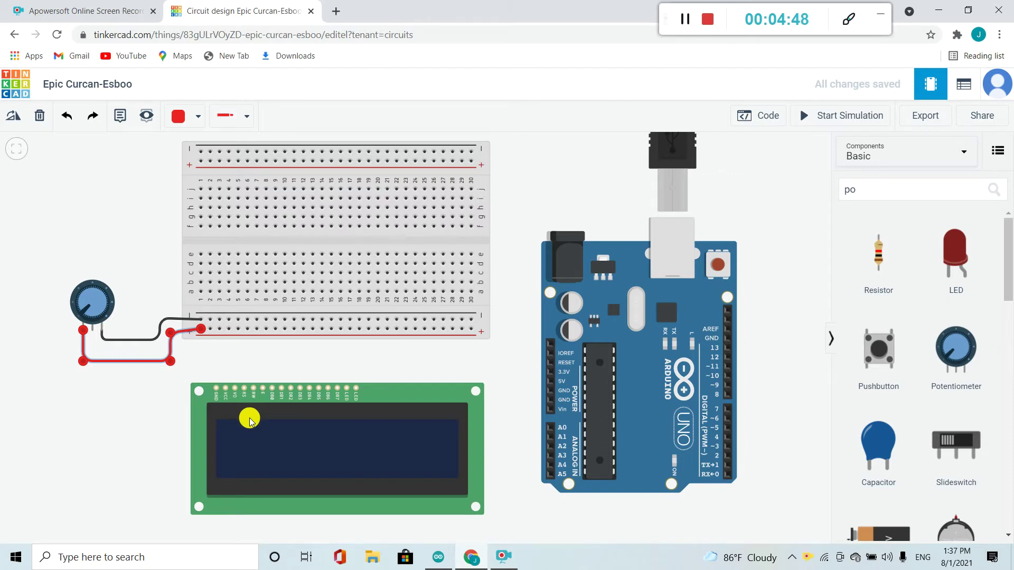
pyautogui.scroll(5, 249, 419)
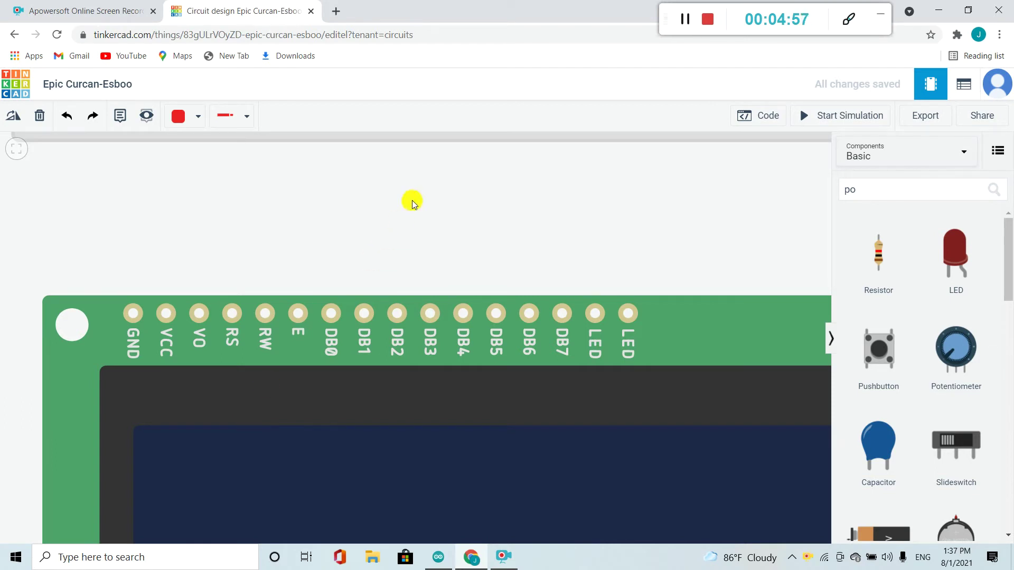
pyautogui.click(685, 24)
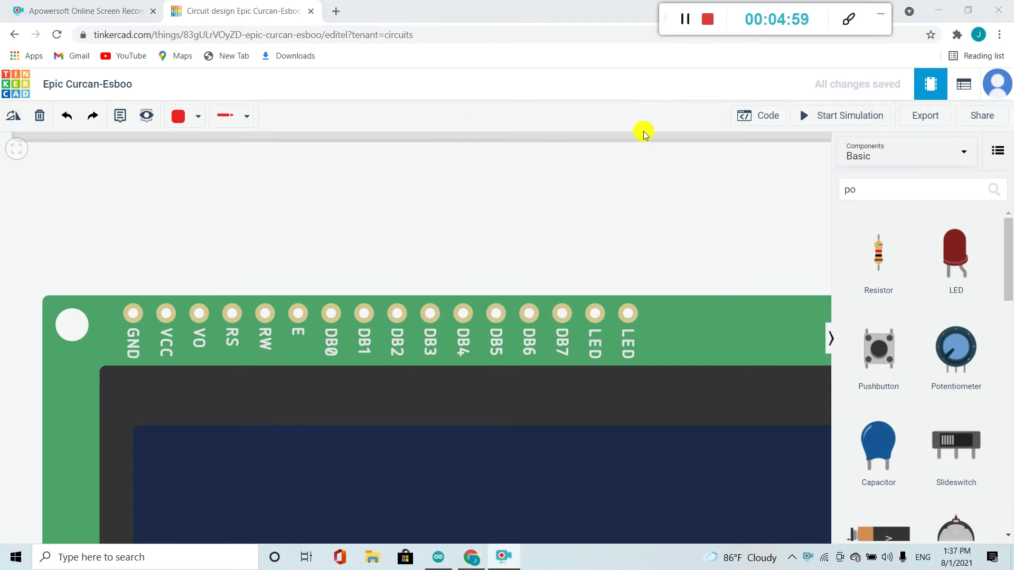
pyautogui.scroll(-3, 198, 320)
pyautogui.click(198, 320)
pyautogui.scroll(-5, 198, 320)
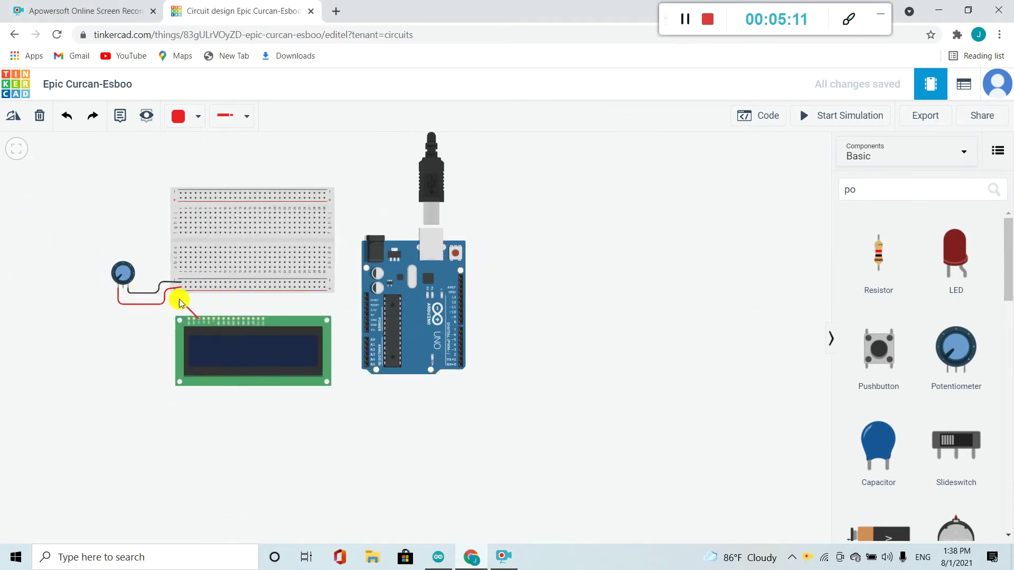
pyautogui.click(199, 305)
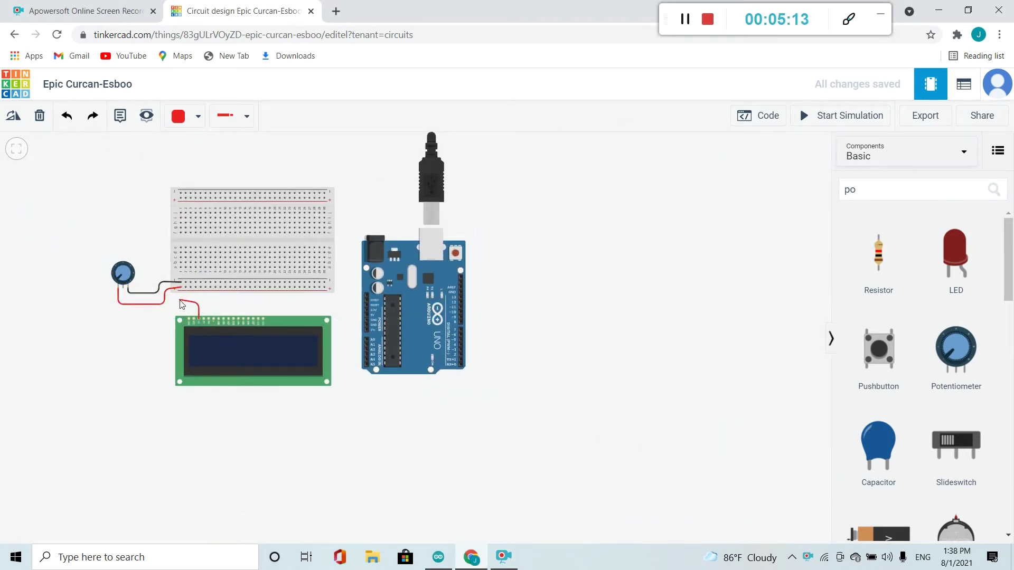
pyautogui.click(123, 289)
pyautogui.click(123, 294)
pyautogui.moveTo(124, 294)
pyautogui.mouseDown()
pyautogui.moveTo(136, 309)
pyautogui.moveTo(123, 279)
pyautogui.moveTo(123, 292)
pyautogui.mouseUp()
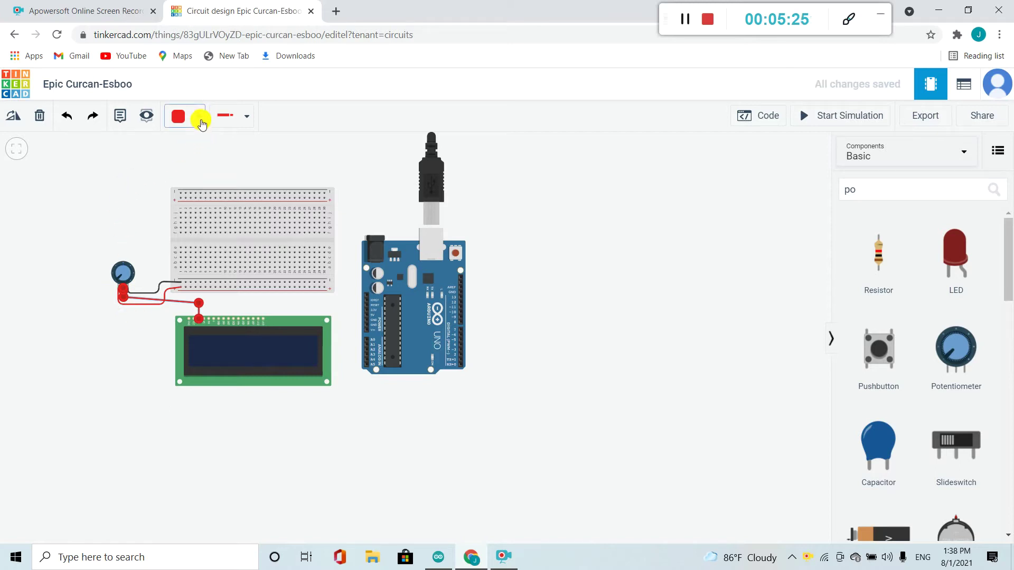
# Colour the wire between the potentiometer's wiper and the LCD's VO pin green.
pyautogui.click(198, 116)
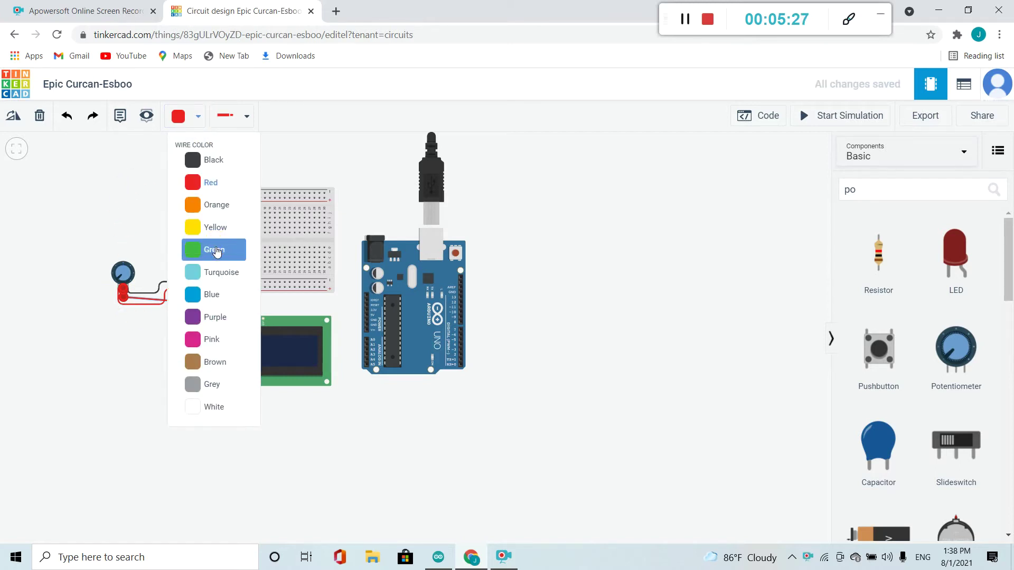
pyautogui.click(215, 249)
pyautogui.click(118, 379)
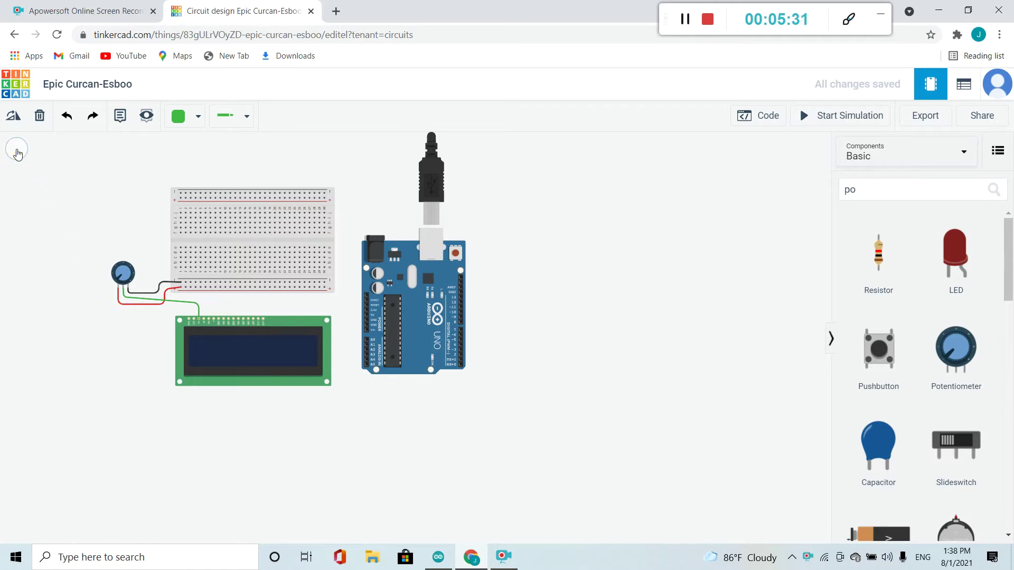
# Wire the LCD's GND pin to the lower negative rail of the breadboard at column 2 and colour the wire black.
pyautogui.click(16, 151)
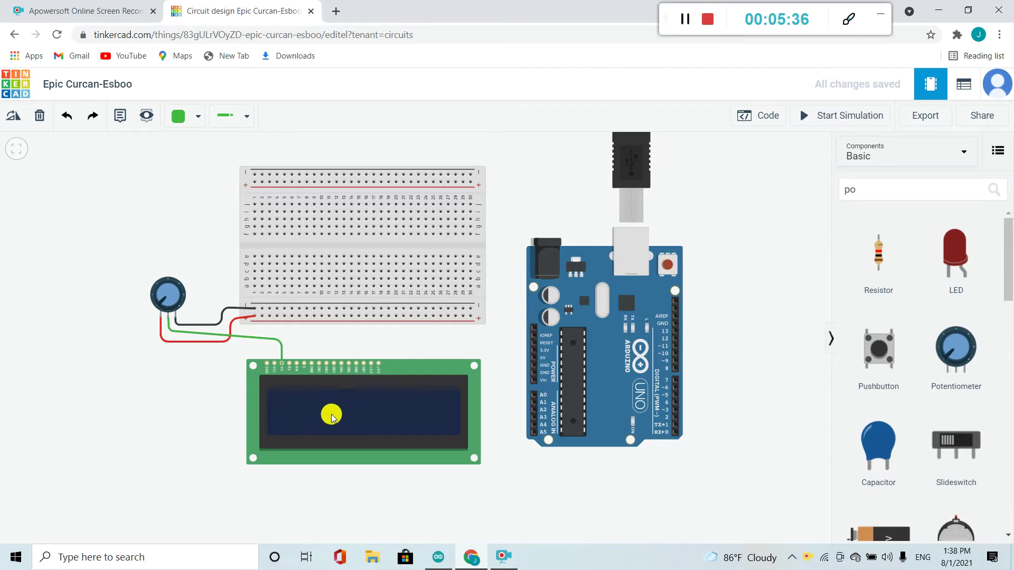
pyautogui.scroll(5, 332, 418)
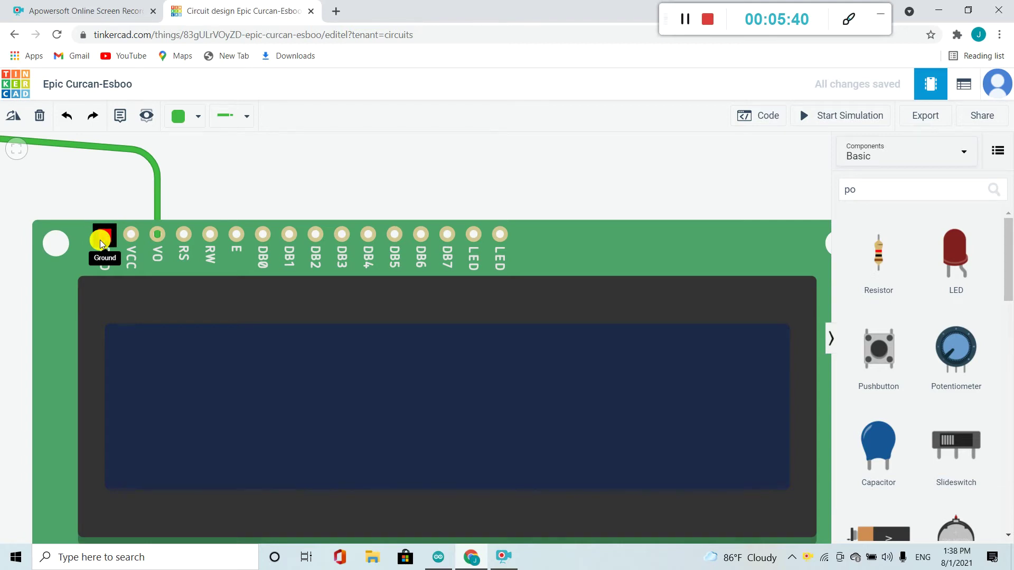
pyautogui.scroll(-5, 99, 239)
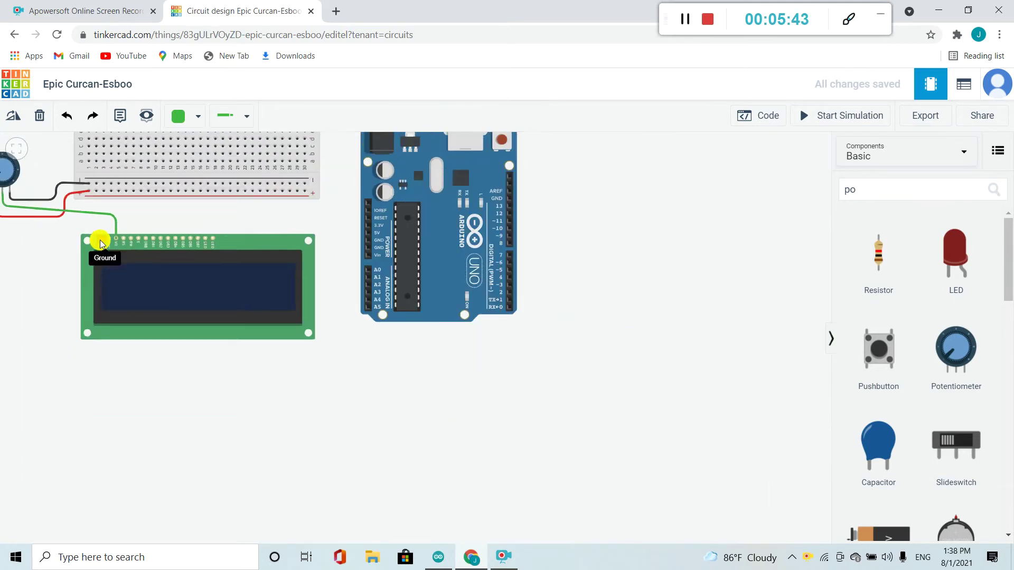
pyautogui.scroll(1, 100, 240)
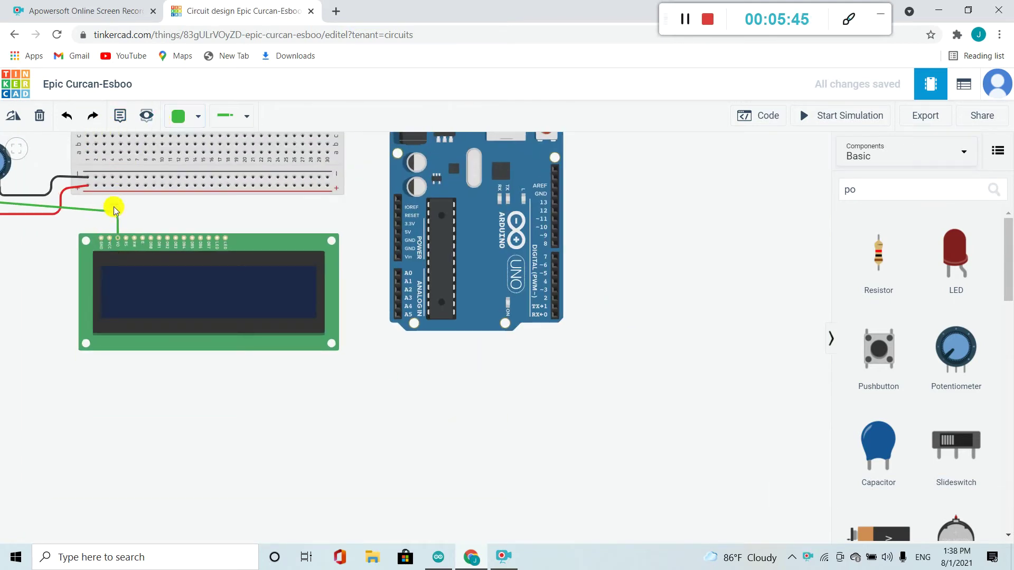
pyautogui.click(100, 237)
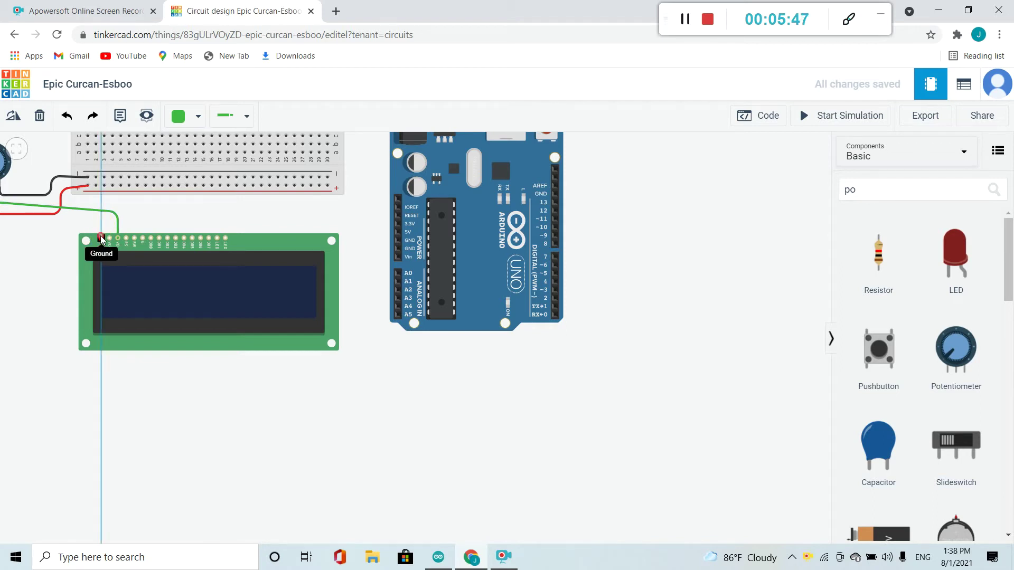
pyautogui.click(96, 180)
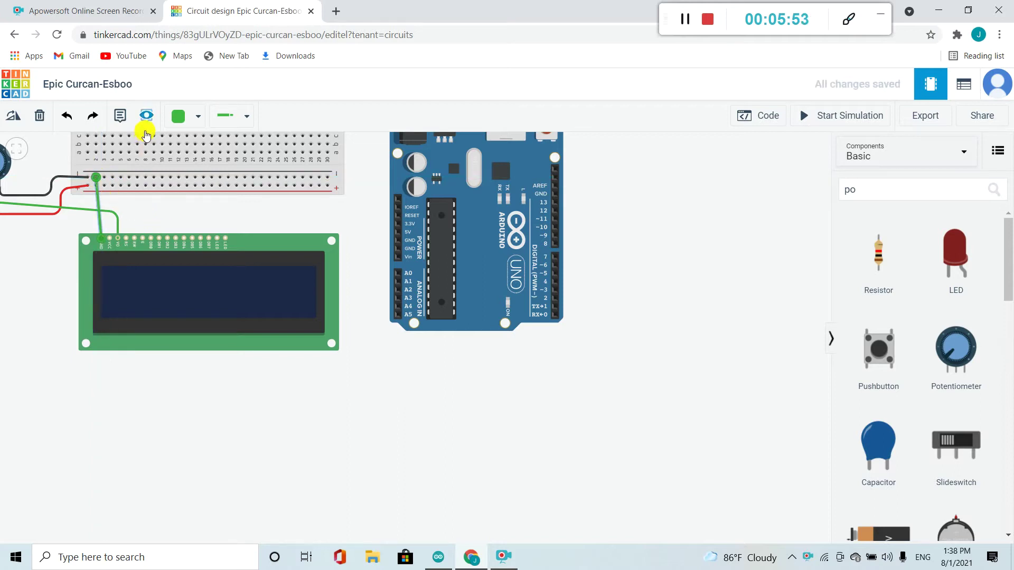
pyautogui.click(196, 124)
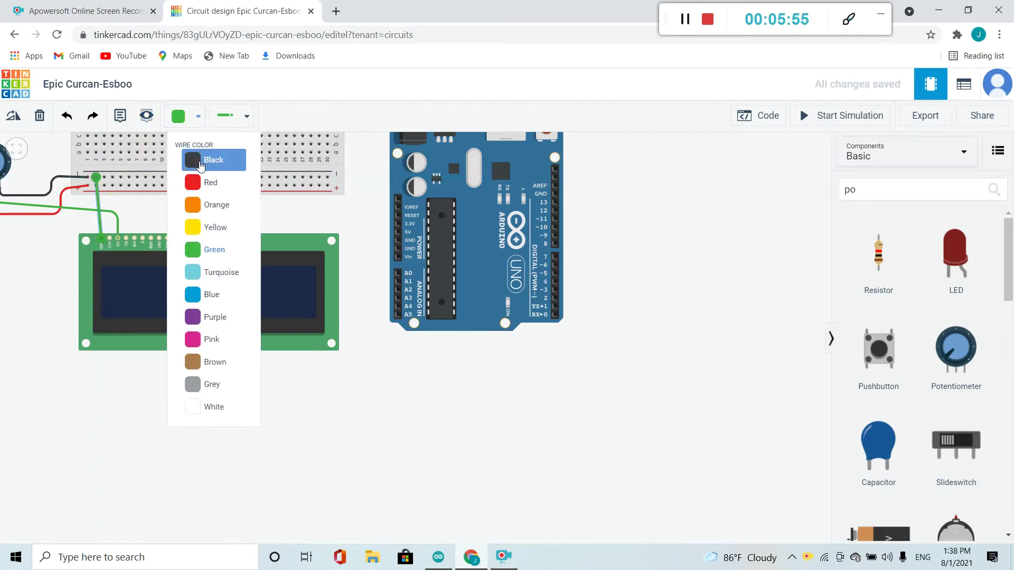
pyautogui.click(201, 165)
pyautogui.click(189, 206)
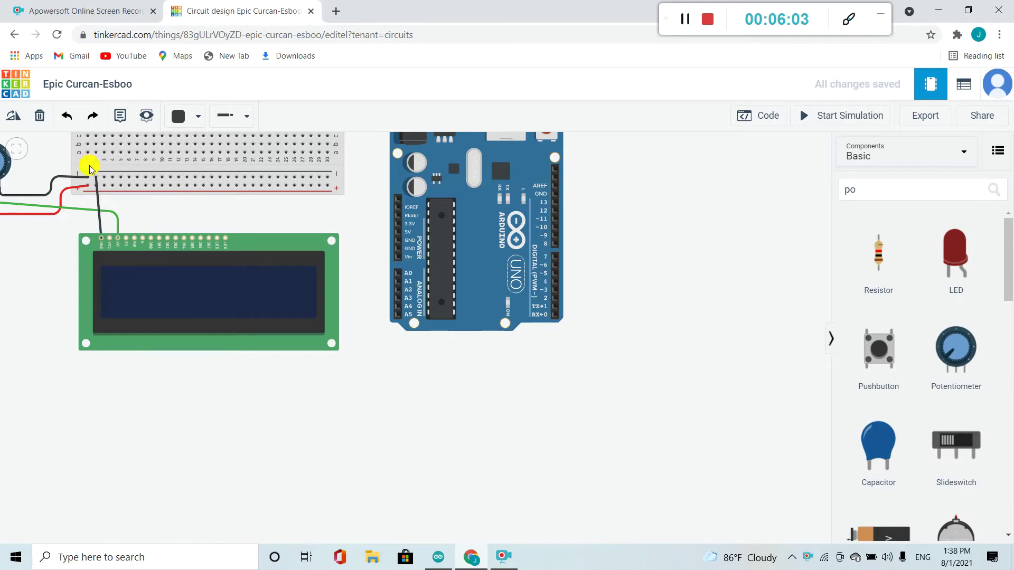
# Wire the LCD's VCC pin to the lower positive rail of the breadboard at column 4 and colour the wire green.
pyautogui.scroll(5, 140, 261)
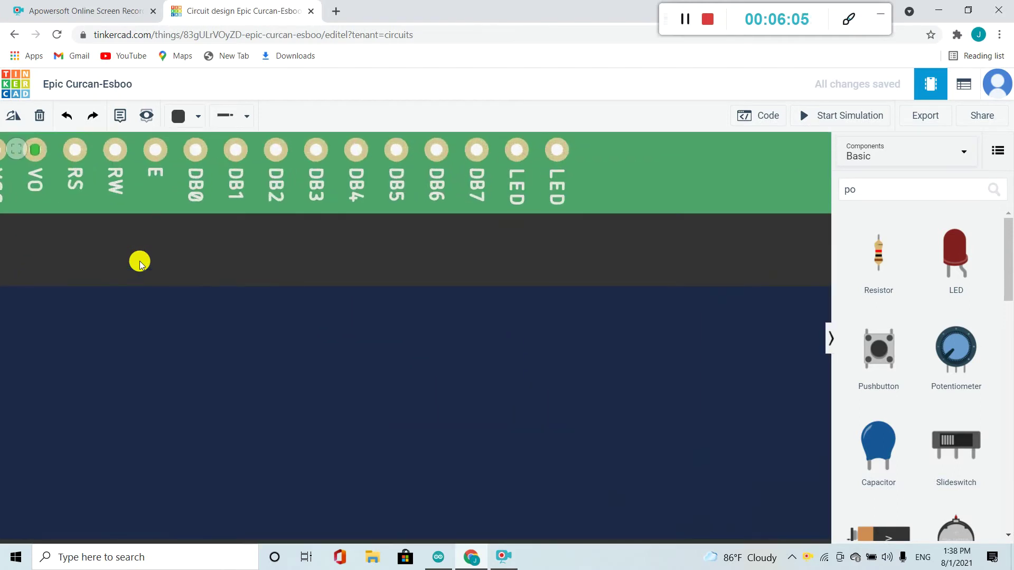
pyautogui.scroll(2, 247, 315)
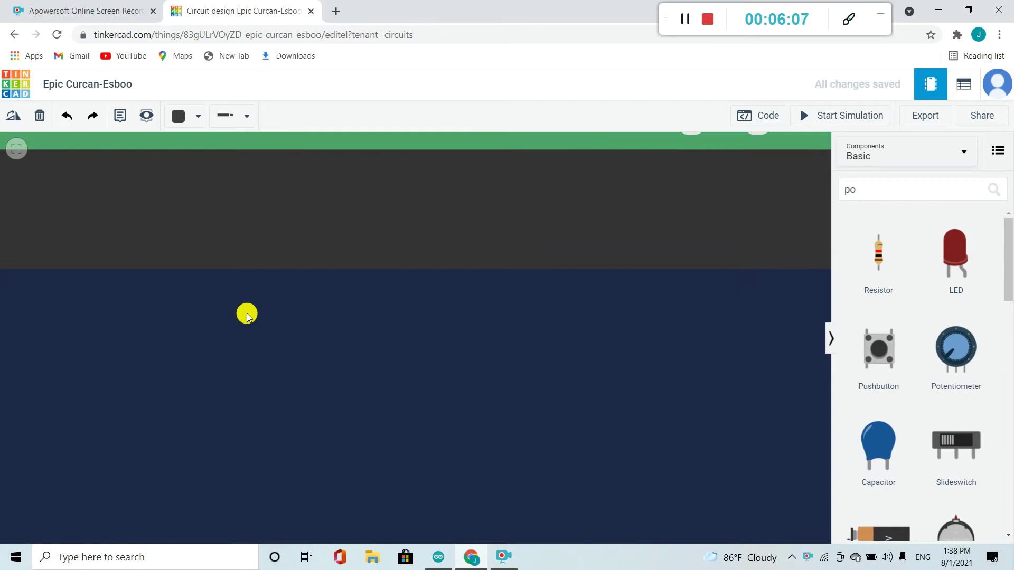
pyautogui.scroll(-3, 247, 315)
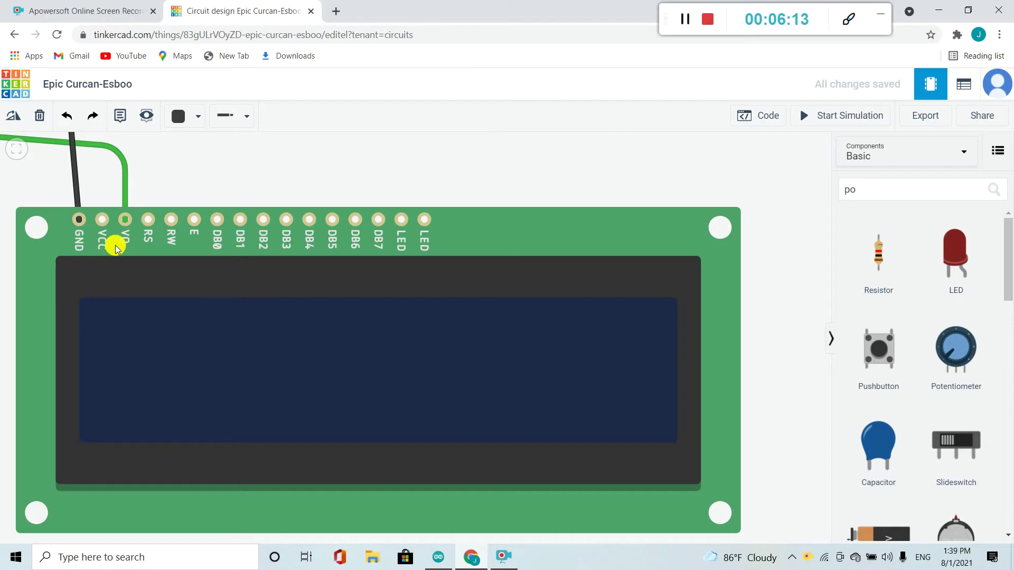
pyautogui.click(680, 23)
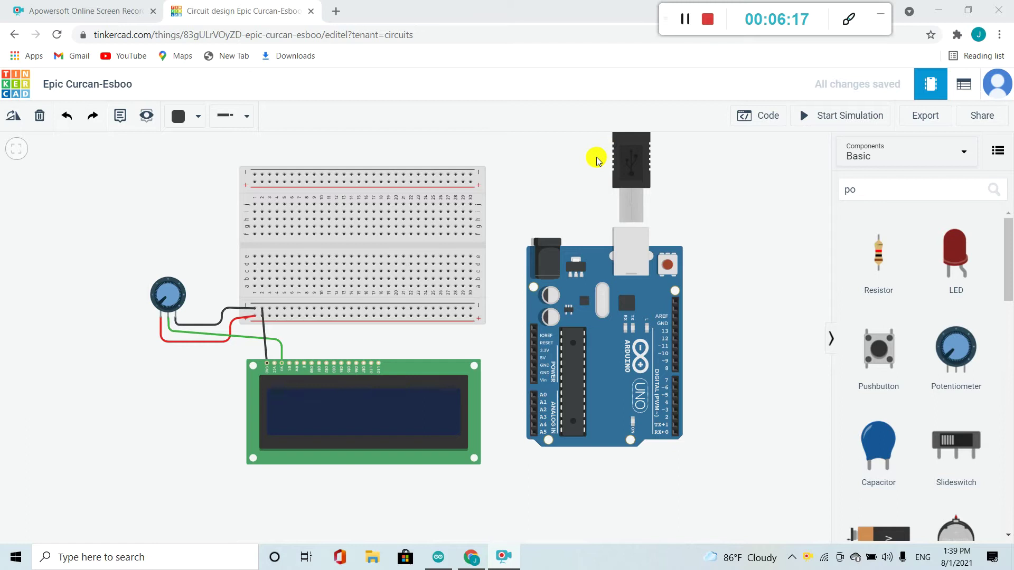
pyautogui.click(275, 365)
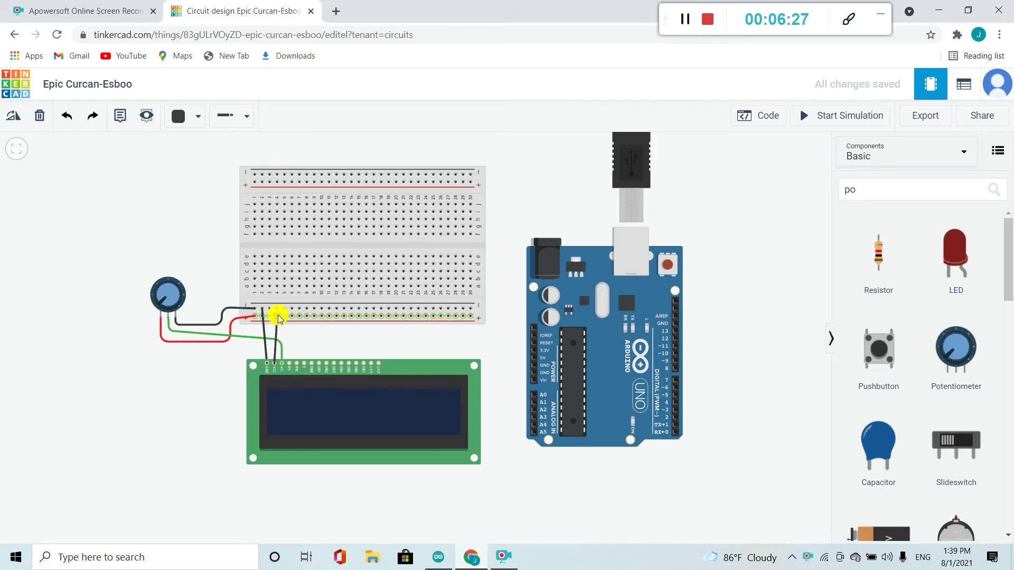
pyautogui.click(277, 315)
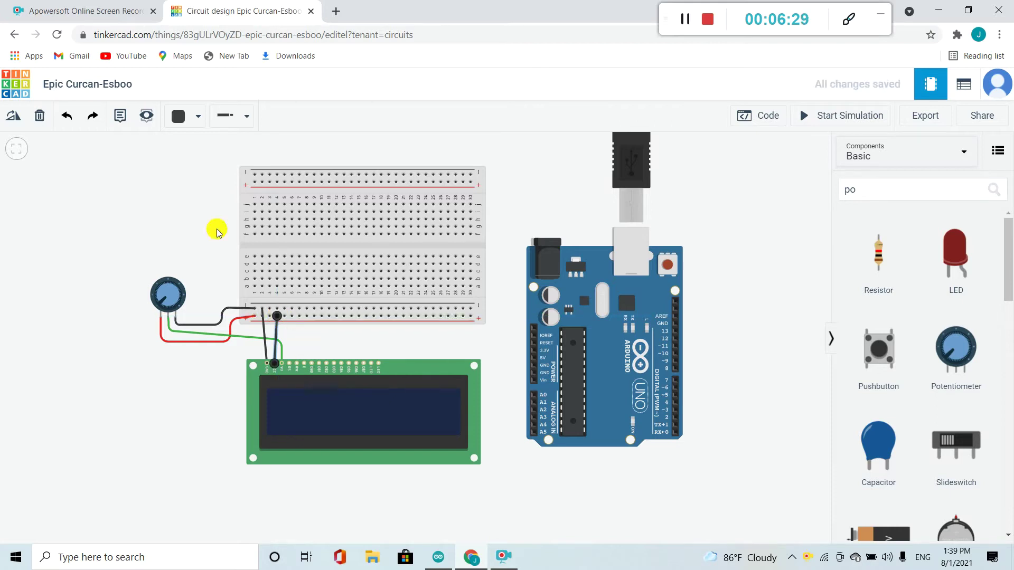
pyautogui.click(198, 117)
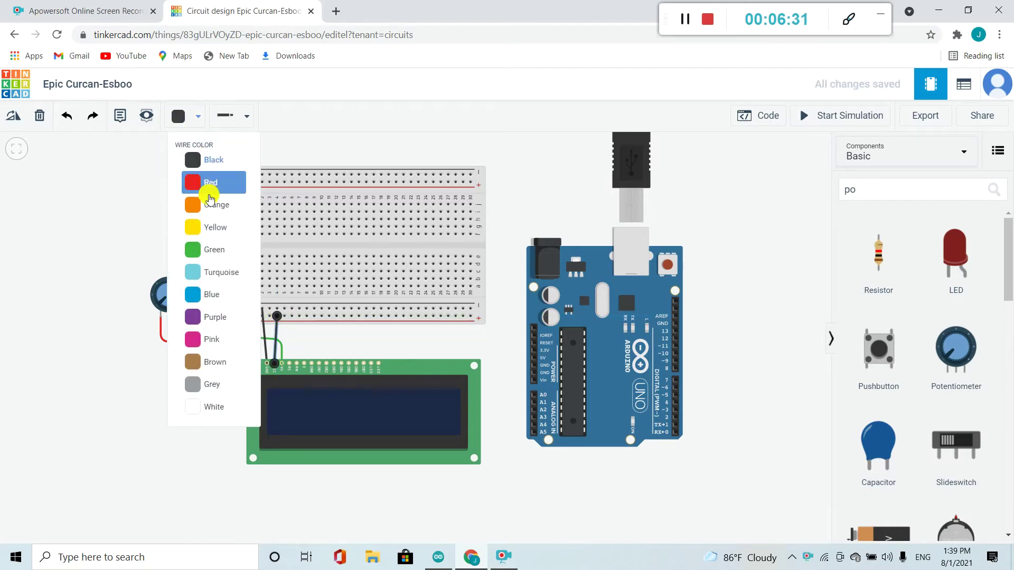
pyautogui.click(214, 249)
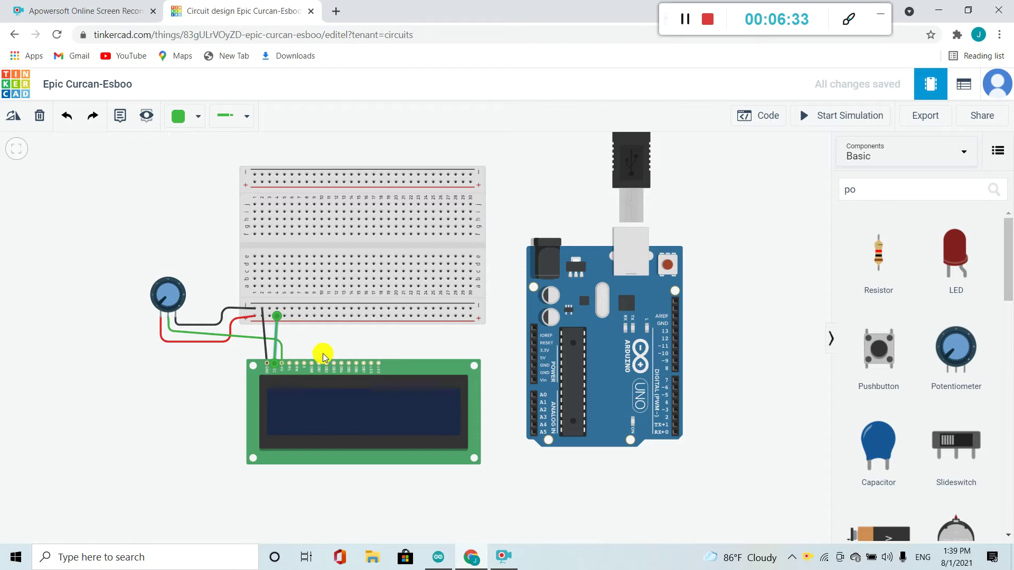
pyautogui.click(233, 365)
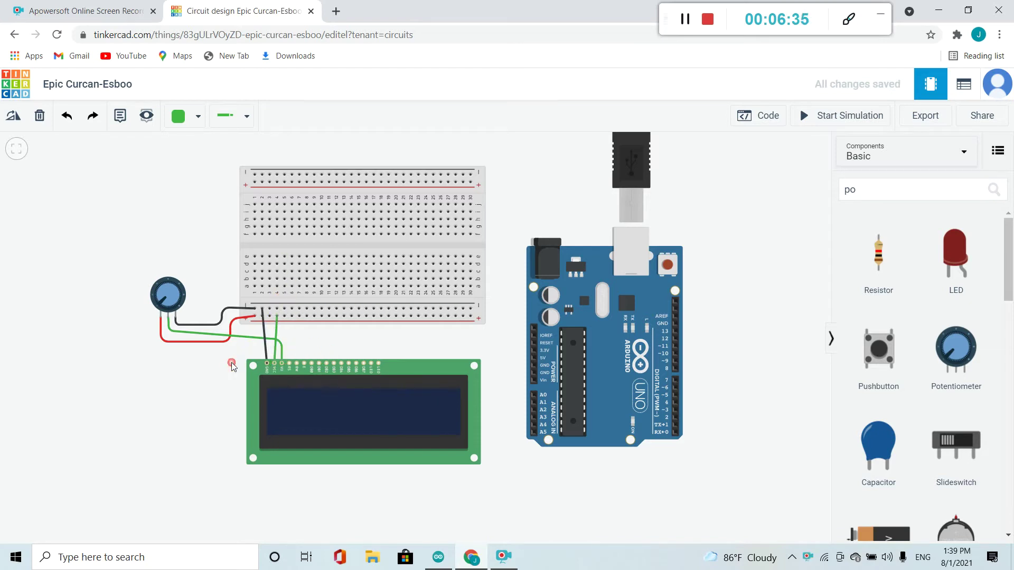
# Wire the LCD's RW pin to the lower negative rail of the breadboard at column 7 and colour the wire black.
pyautogui.scroll(5, 290, 378)
pyautogui.scroll(-5, 294, 383)
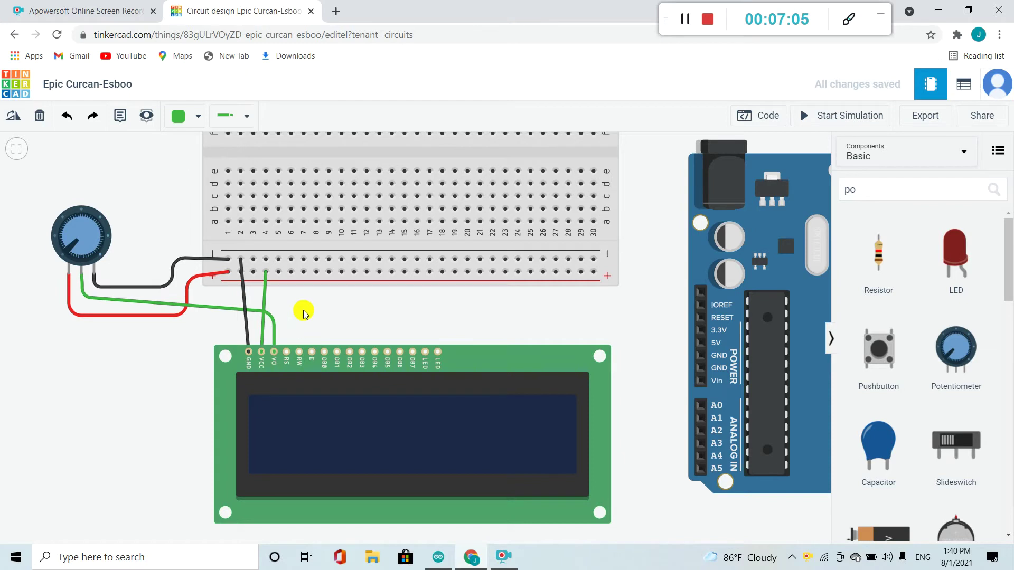
pyautogui.click(298, 352)
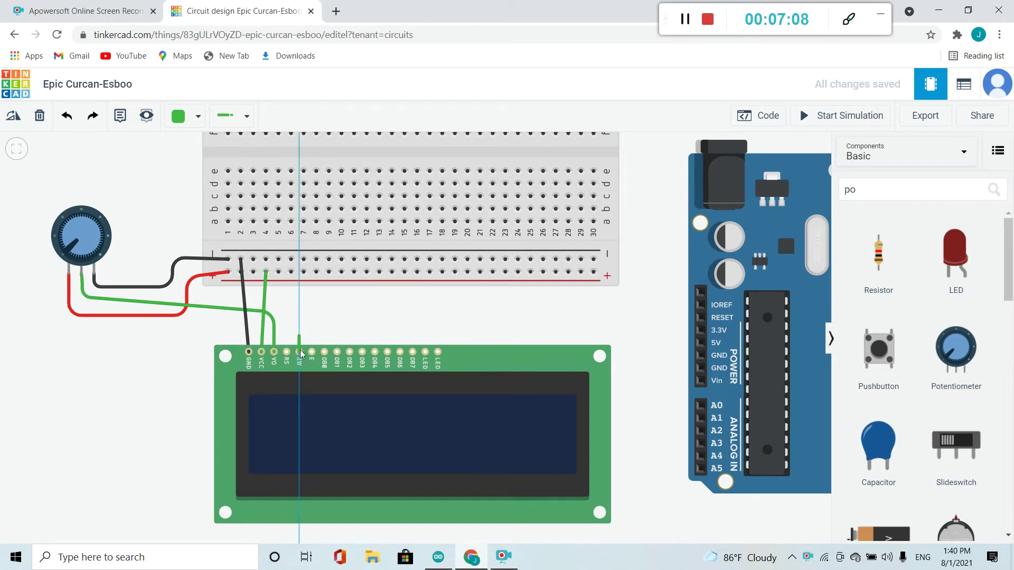
pyautogui.click(304, 259)
pyautogui.click(193, 117)
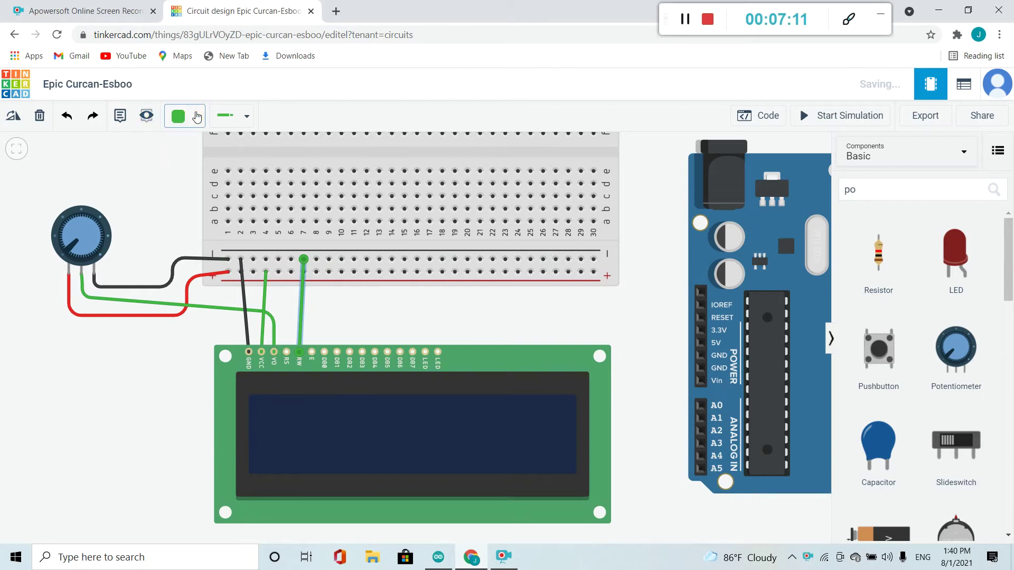
pyautogui.click(204, 160)
pyautogui.click(335, 291)
pyautogui.click(335, 297)
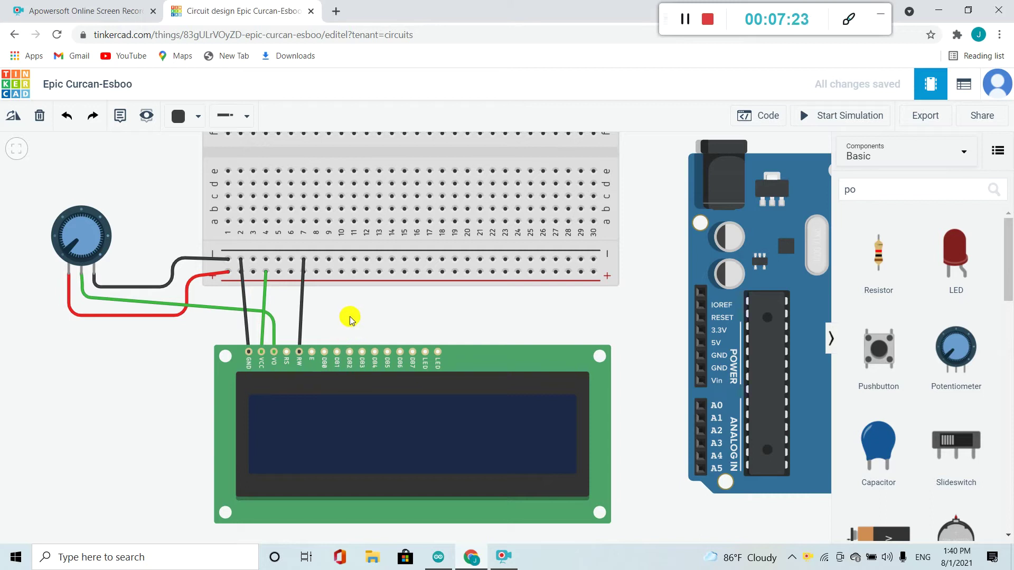
# Wire the LCD's DB0 and DB1 pins to the breadboard's lower negative rail at columns 9 and 10 with black wires.
pyautogui.click(324, 353)
pyautogui.click(328, 260)
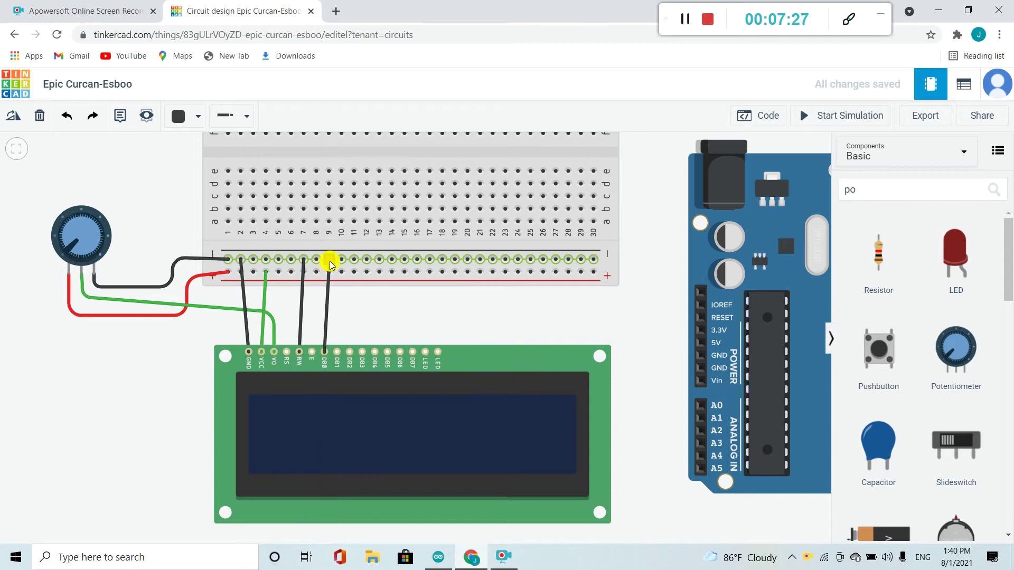
pyautogui.click(338, 354)
pyautogui.click(343, 261)
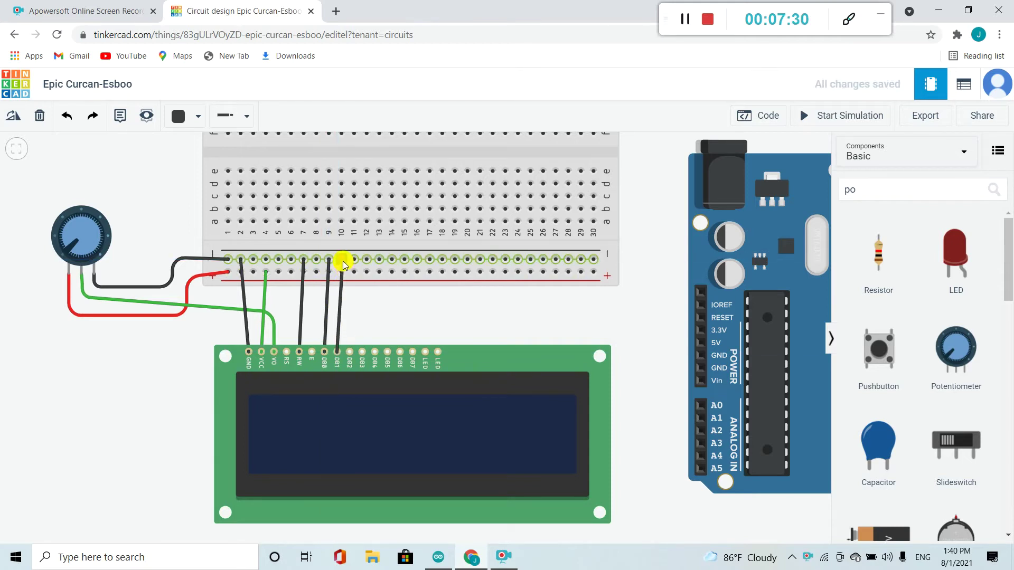
pyautogui.click(343, 262)
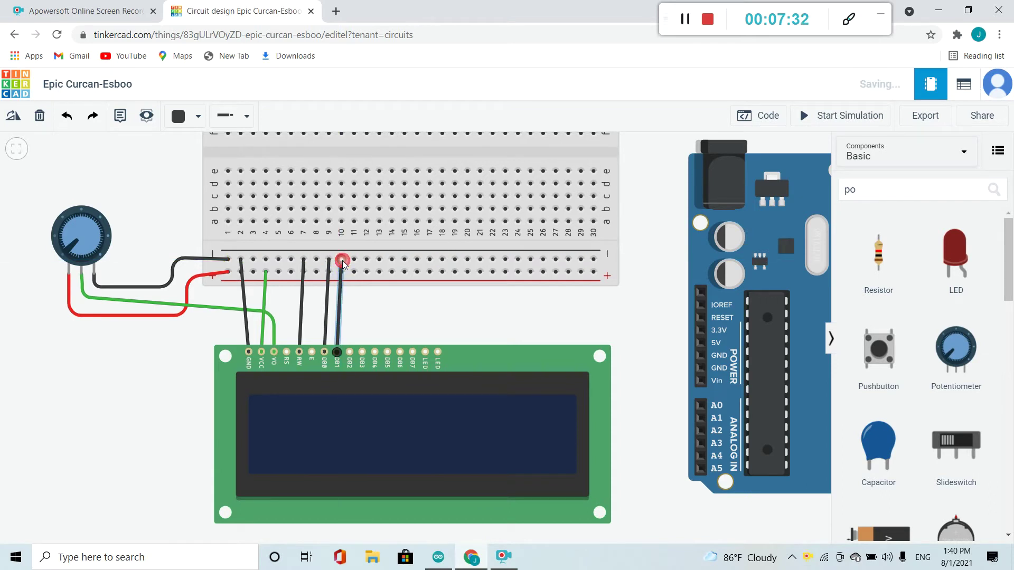
# Wire the LCD's DB2 and DB3 pins to the breadboard's lower negative rail at columns 11 and 12 with black wires.
pyautogui.click(350, 352)
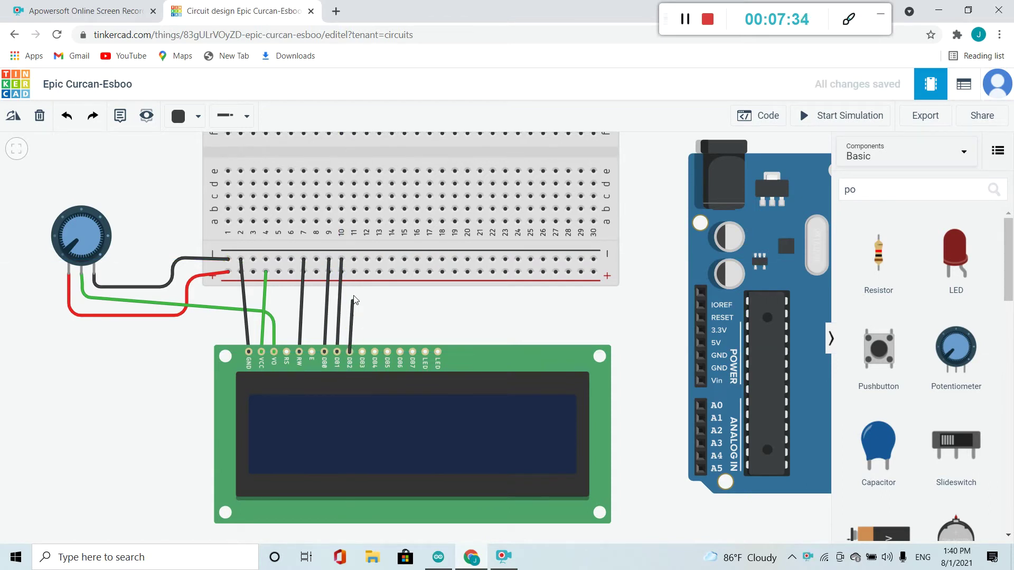
pyautogui.click(354, 259)
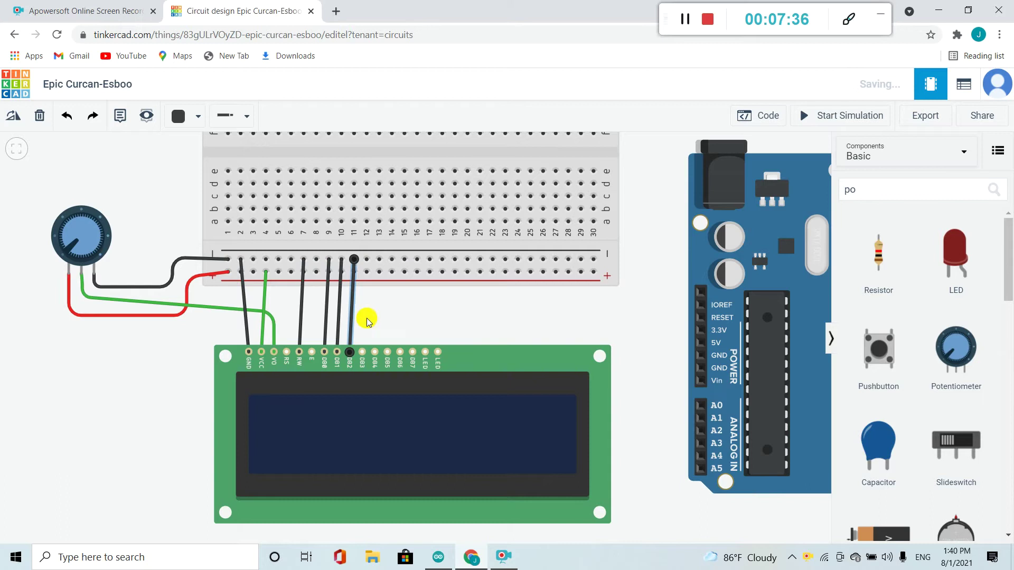
pyautogui.click(363, 352)
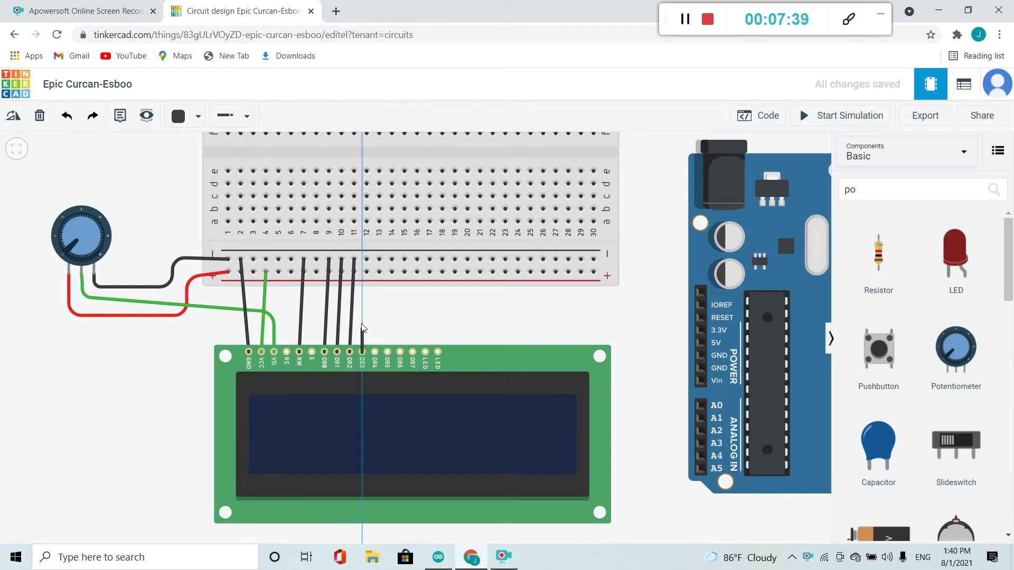
pyautogui.click(368, 260)
pyautogui.click(406, 319)
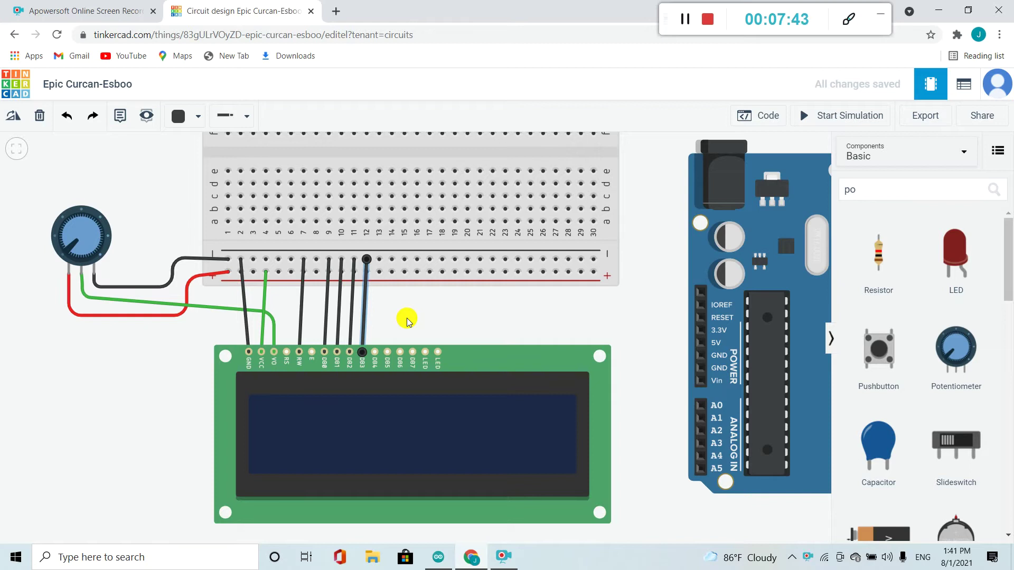
pyautogui.click(406, 319)
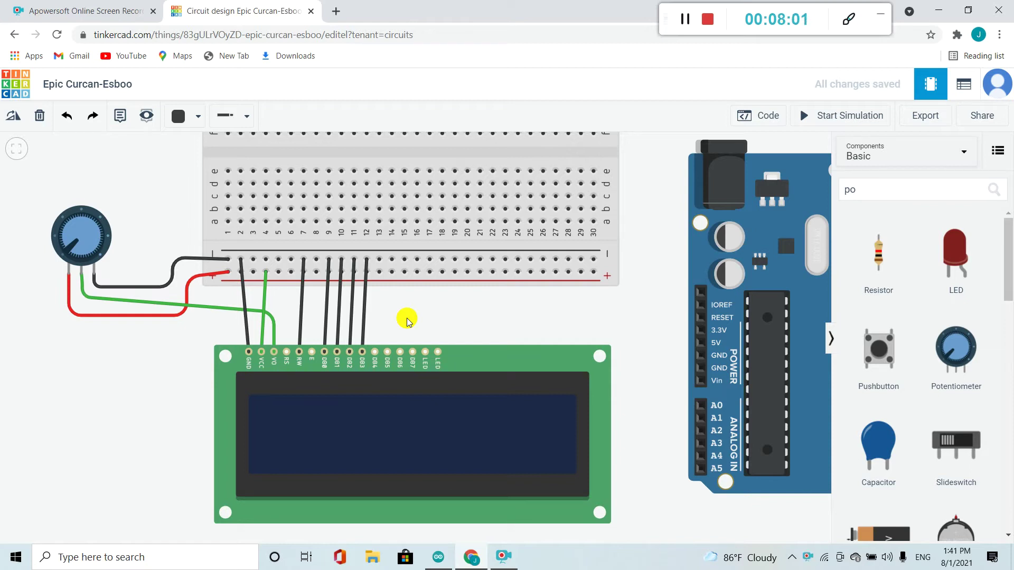
# Wire the LCD's RS pin to Arduino pin 13, routed beneath and around the board with squared corners, and colour the wire green.
pyautogui.click(676, 16)
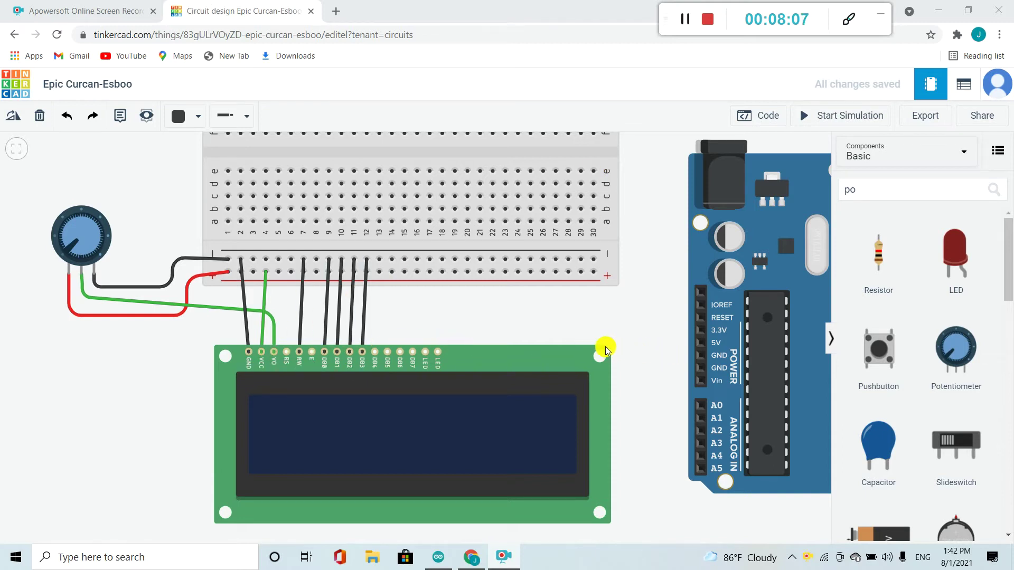
pyautogui.click(18, 149)
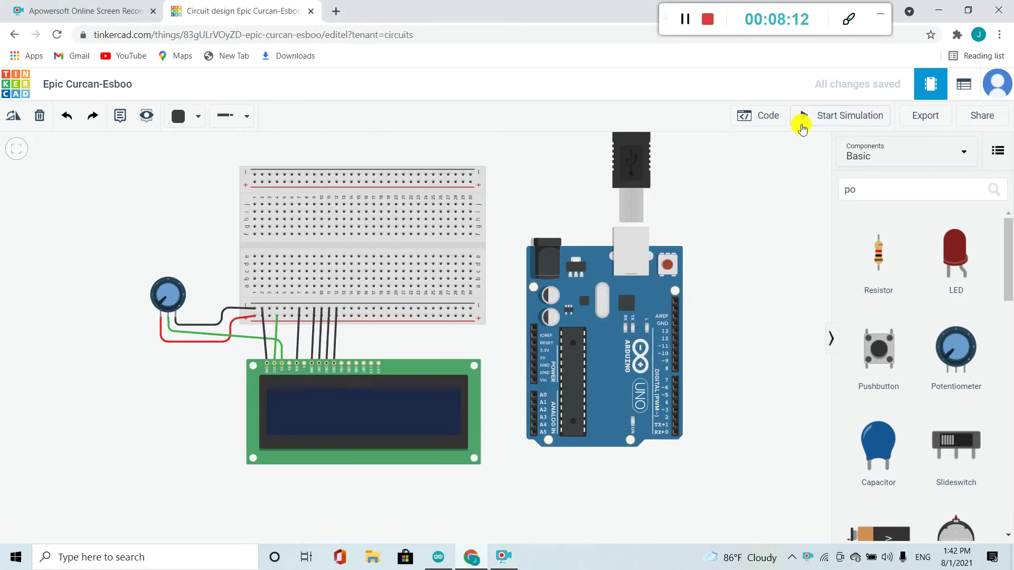
pyautogui.click(290, 365)
pyautogui.click(290, 351)
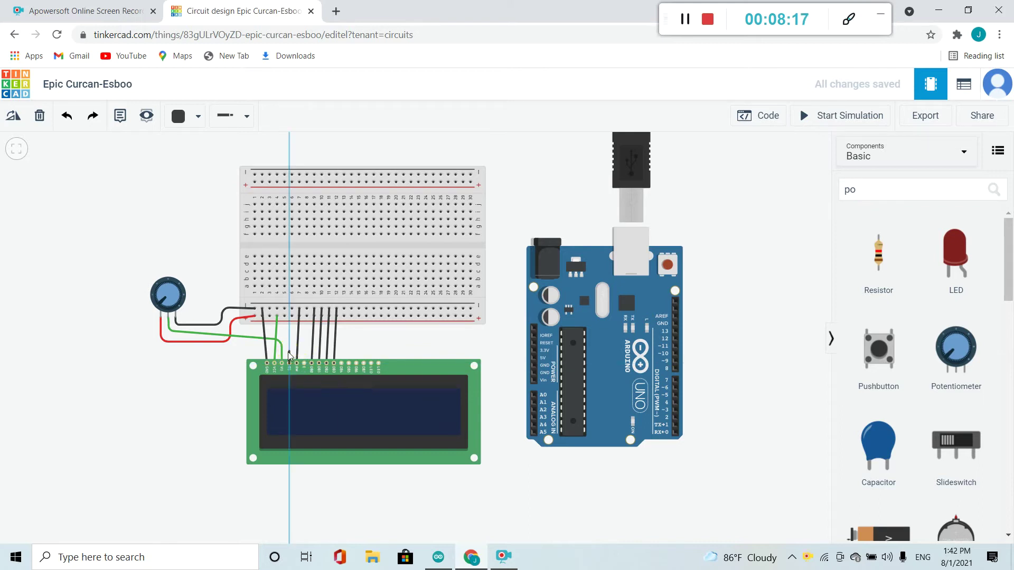
pyautogui.click(490, 352)
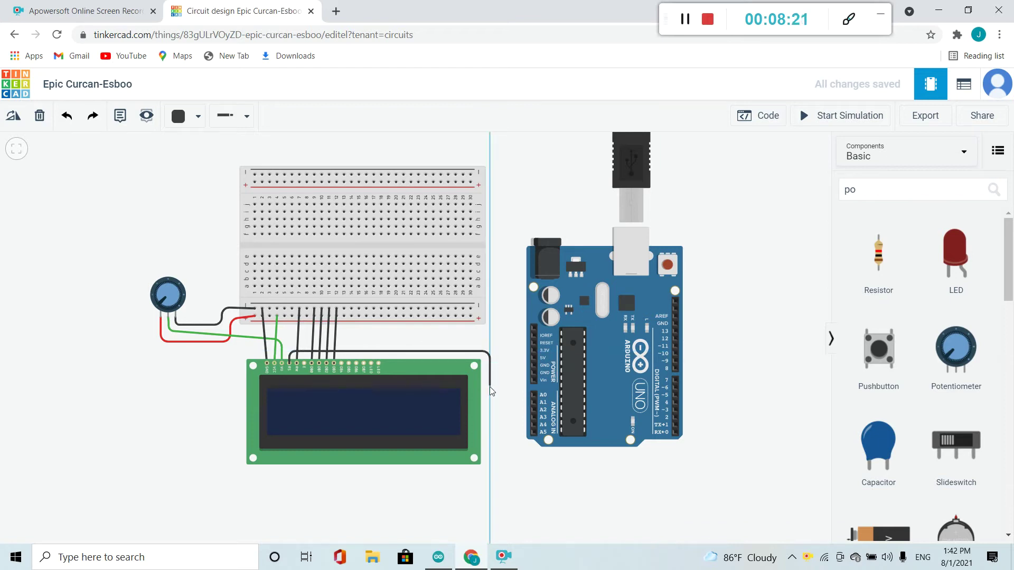
pyautogui.click(491, 505)
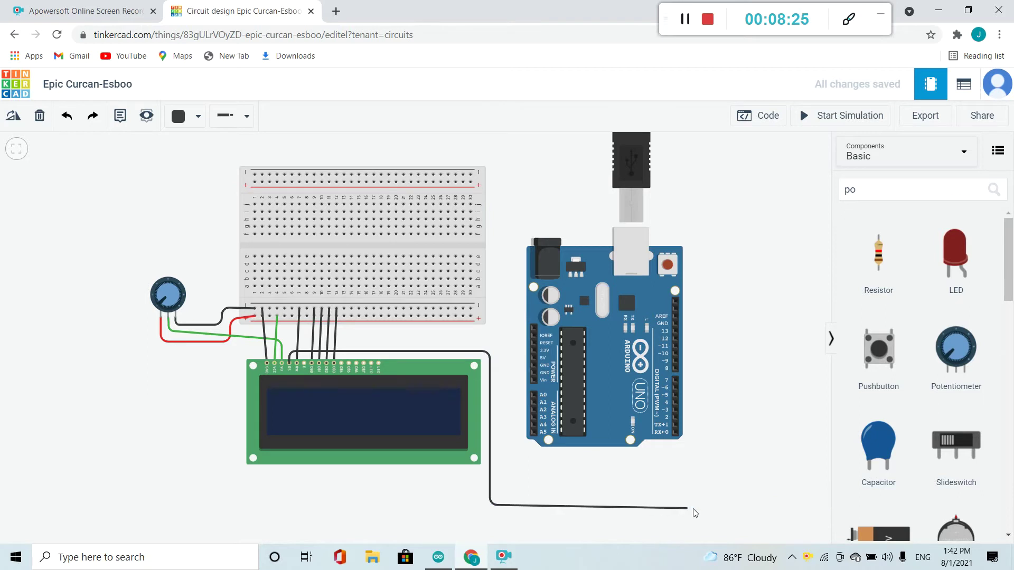
pyautogui.click(734, 505)
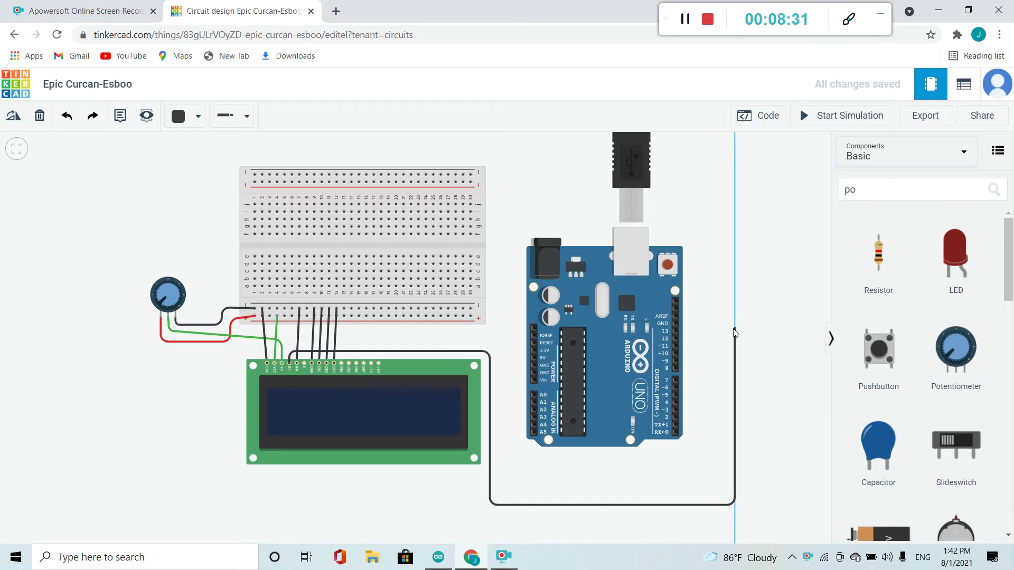
pyautogui.click(734, 330)
pyautogui.click(676, 331)
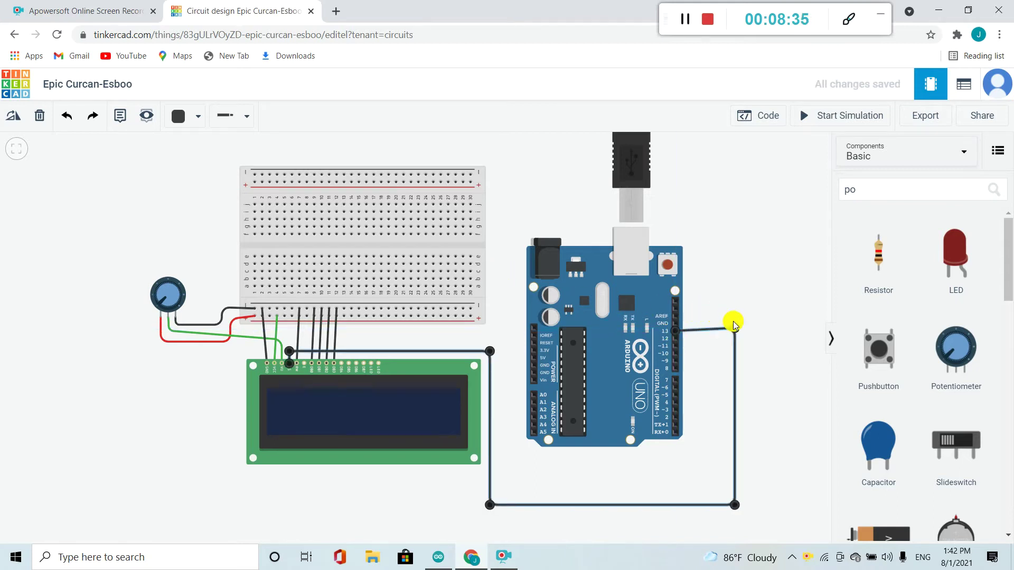
pyautogui.moveTo(734, 328); pyautogui.dragTo(735, 332)
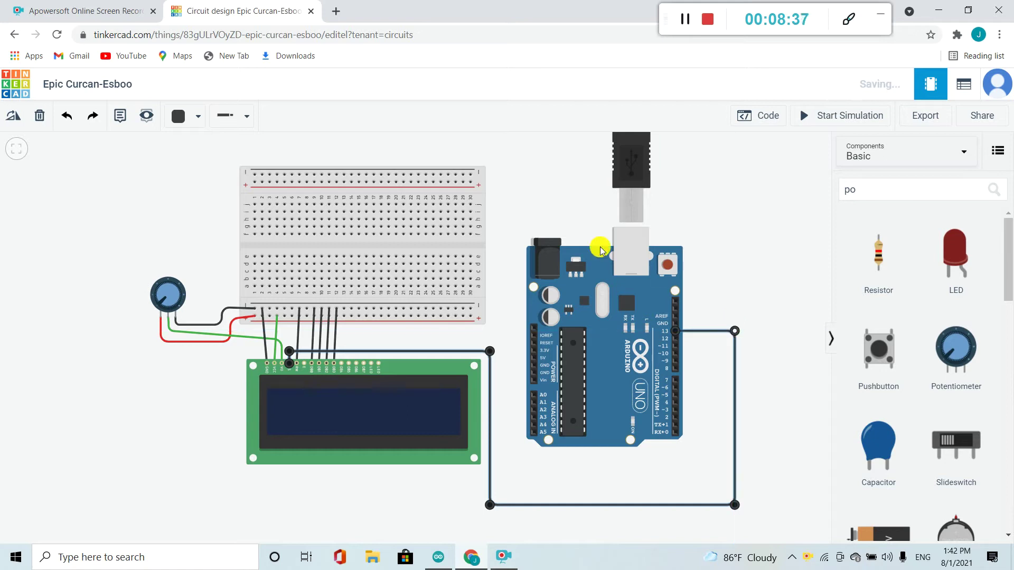
pyautogui.click(198, 117)
pyautogui.click(216, 246)
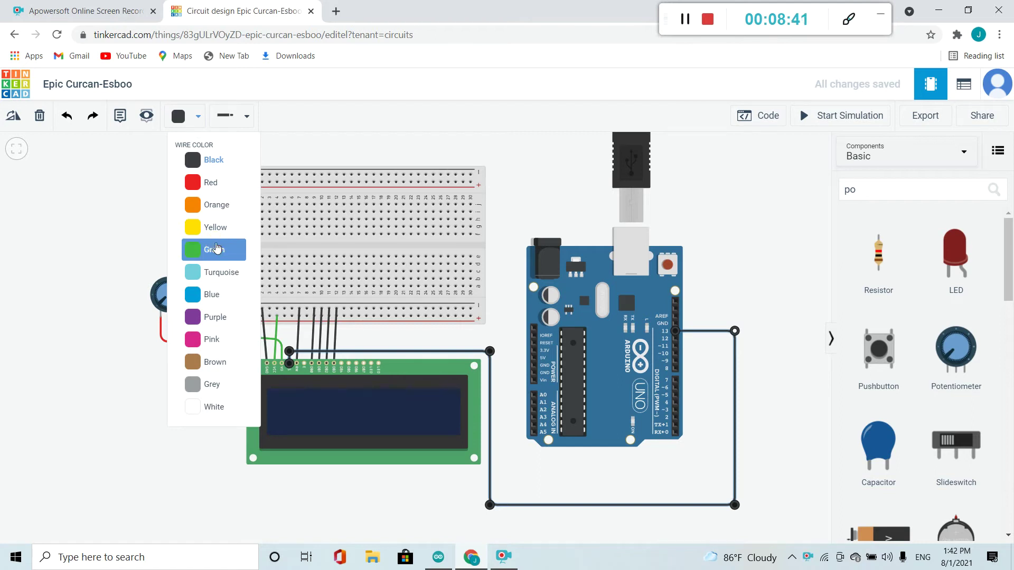
# Wire the LCD's E (Enable) pin to Arduino pin 12 with a green wire running just inside the RS wire.
pyautogui.click(305, 361)
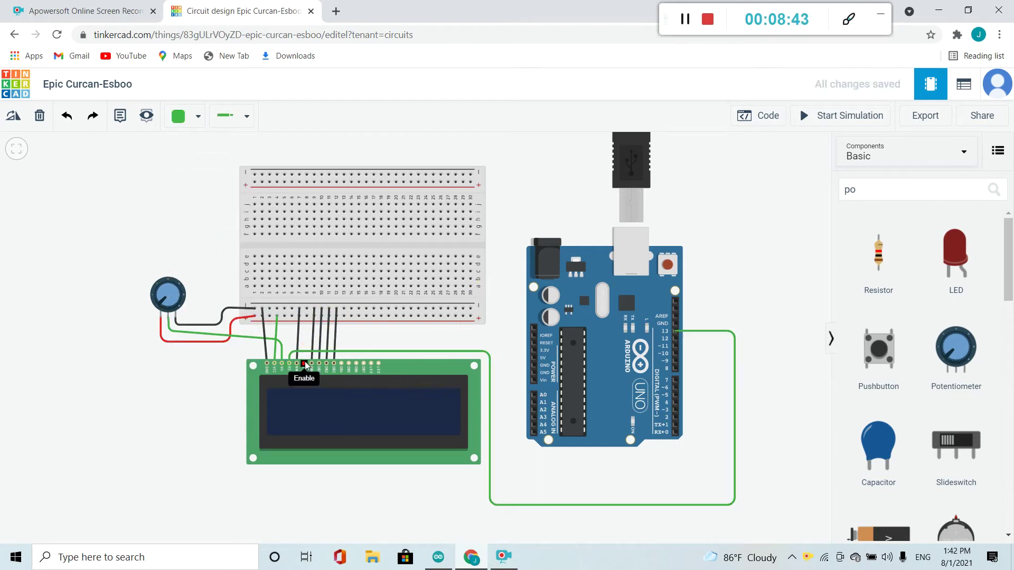
pyautogui.click(306, 346)
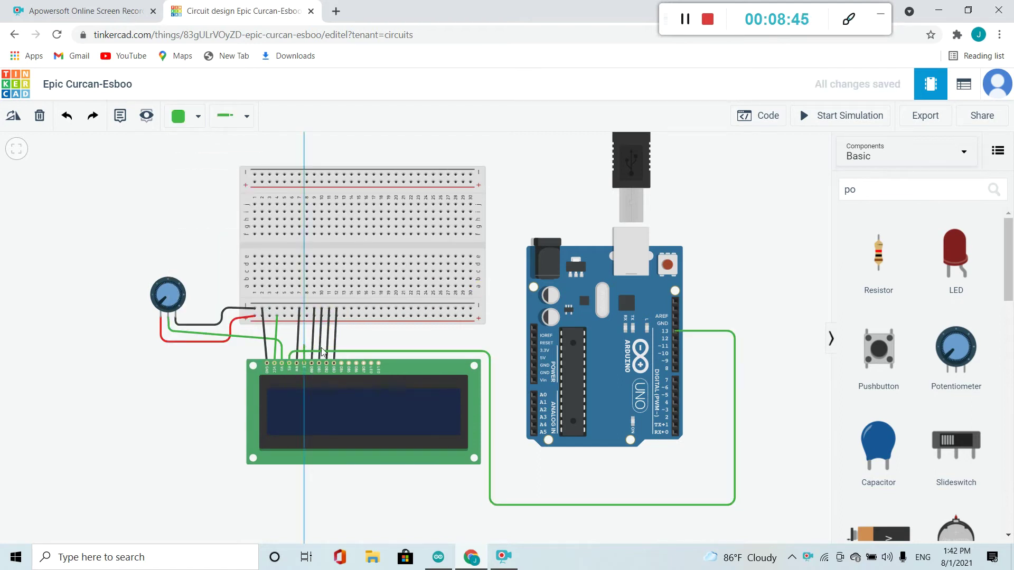
pyautogui.click(493, 347)
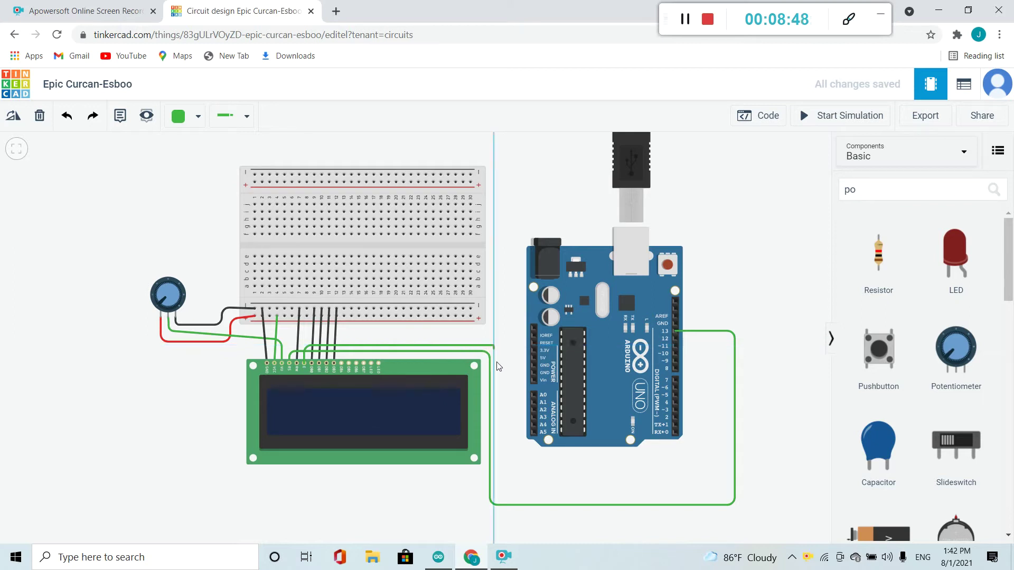
pyautogui.click(494, 497)
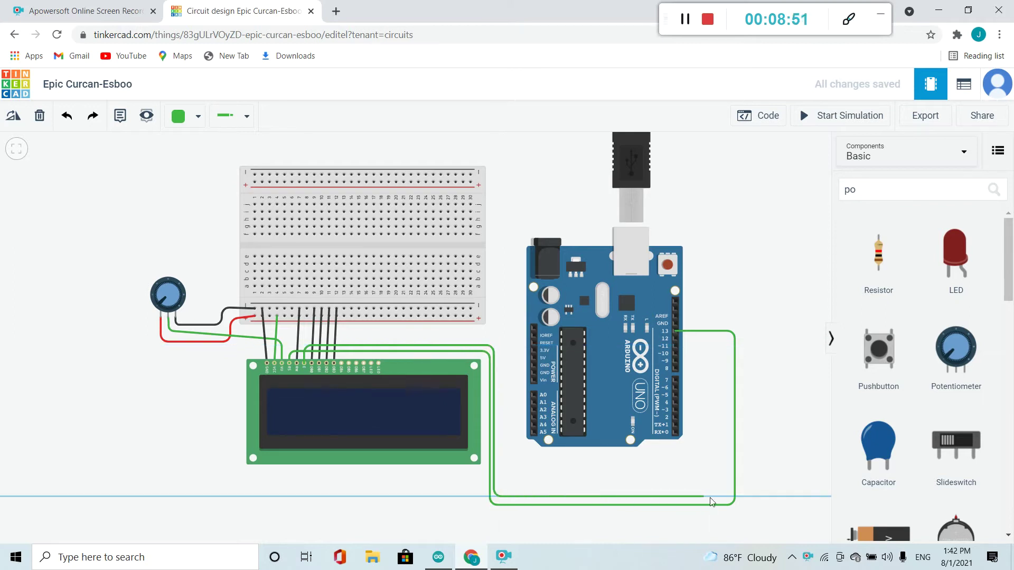
pyautogui.click(728, 497)
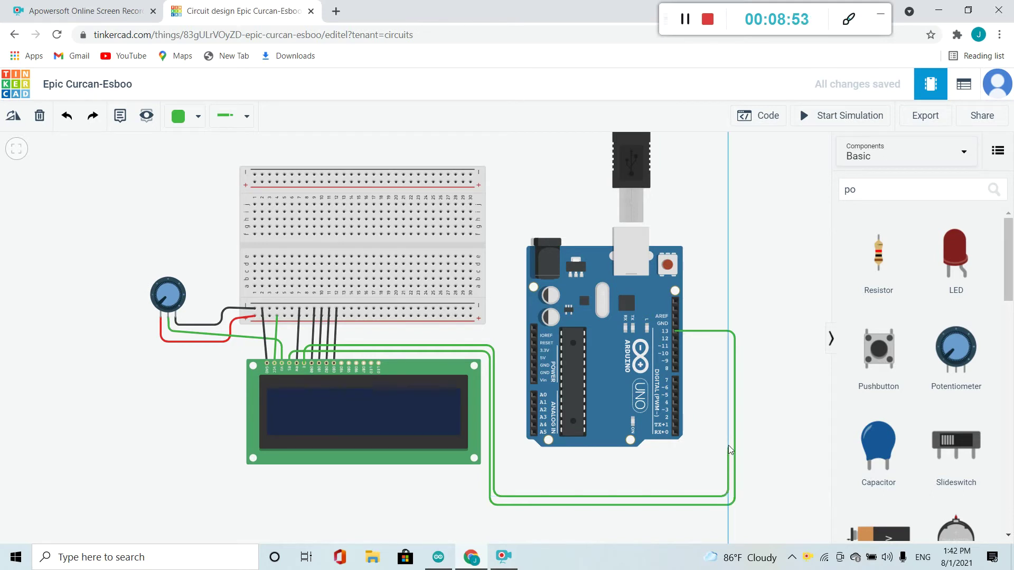
pyautogui.click(729, 338)
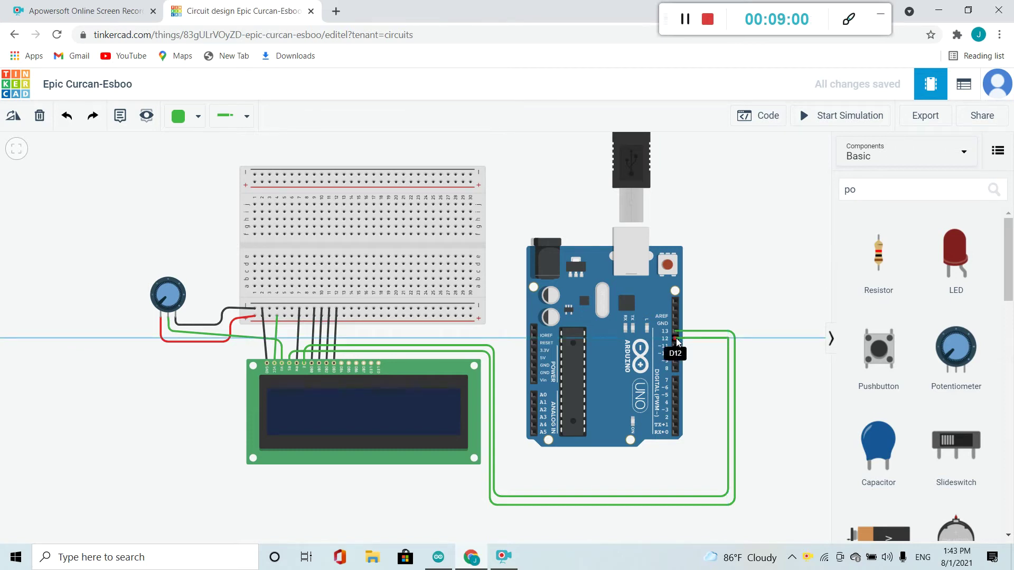
pyautogui.click(676, 338)
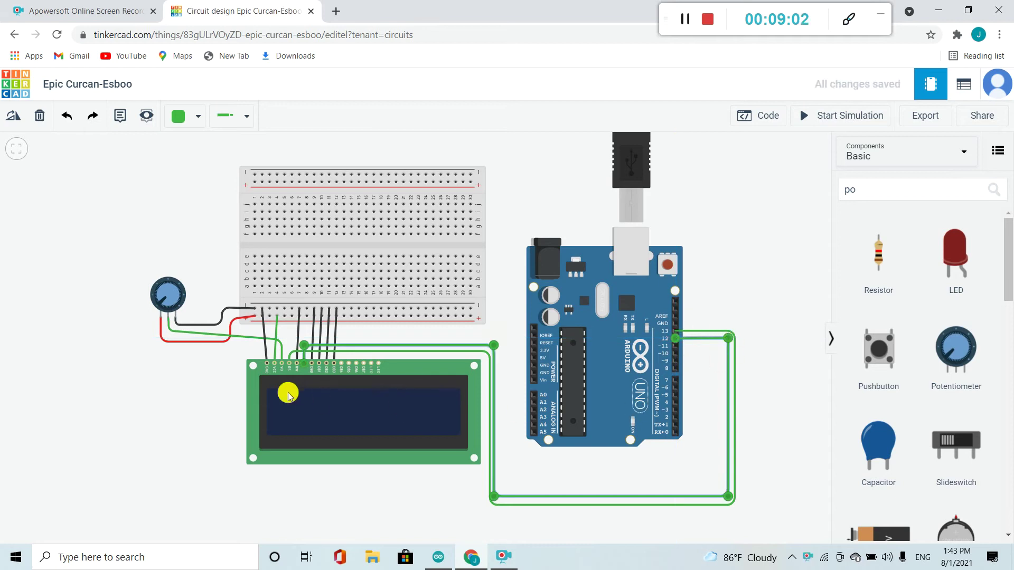
# Wire the LCD's DB4 pin to Arduino pin 11 with a green wire running just inside the Enable wire.
pyautogui.click(341, 366)
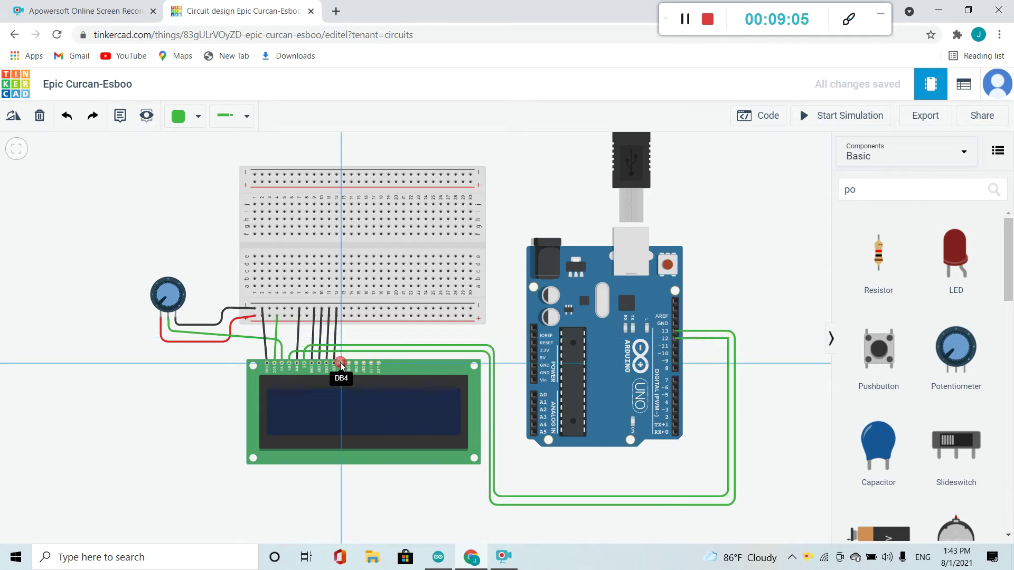
pyautogui.click(341, 338)
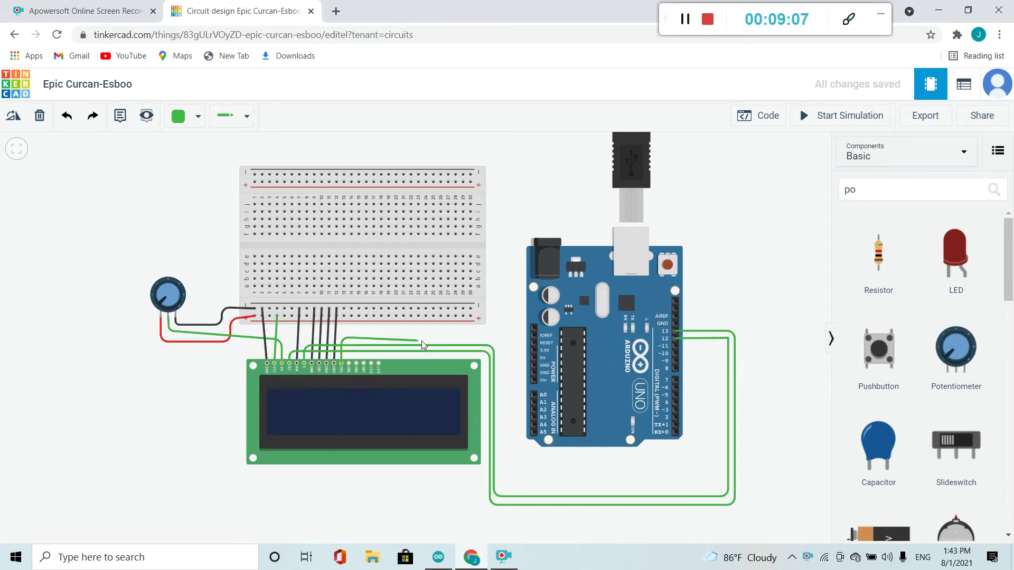
pyautogui.click(496, 337)
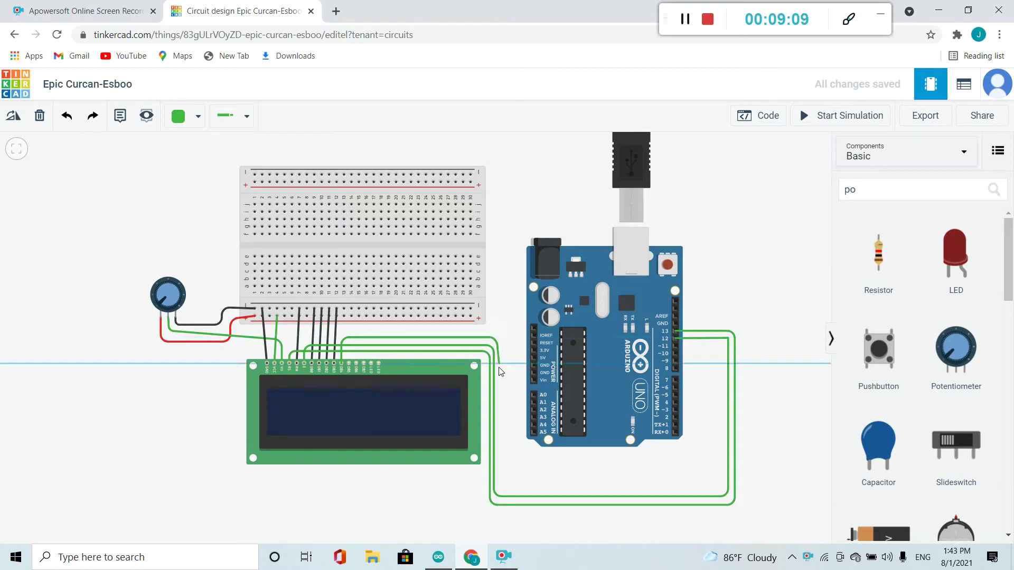
pyautogui.click(496, 487)
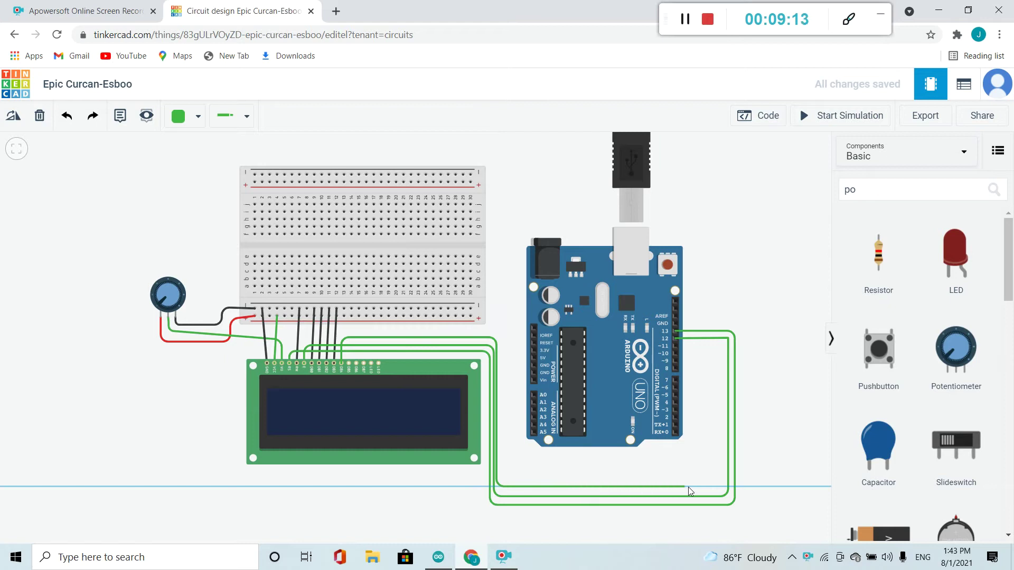
pyautogui.click(719, 487)
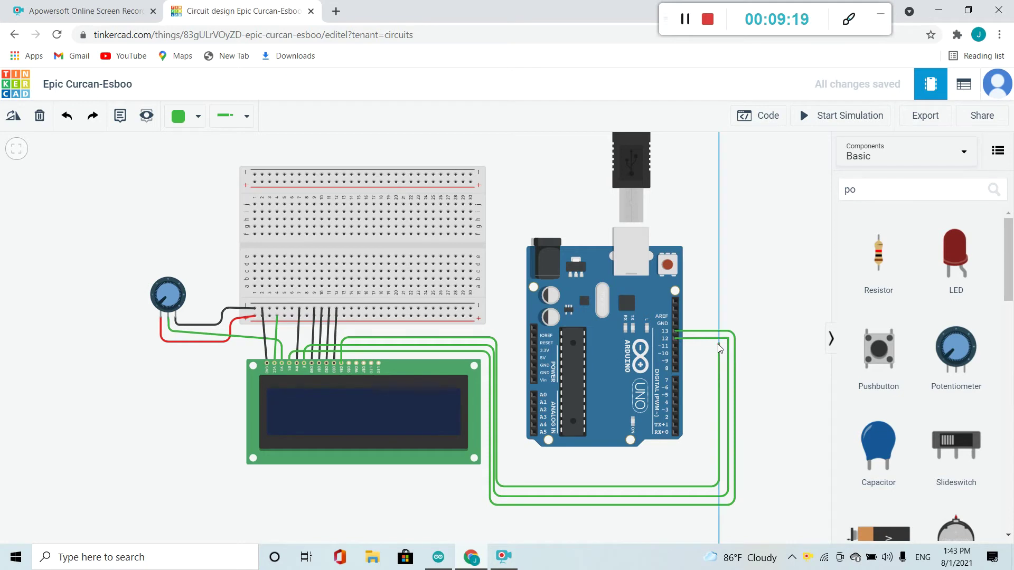
pyautogui.click(719, 344)
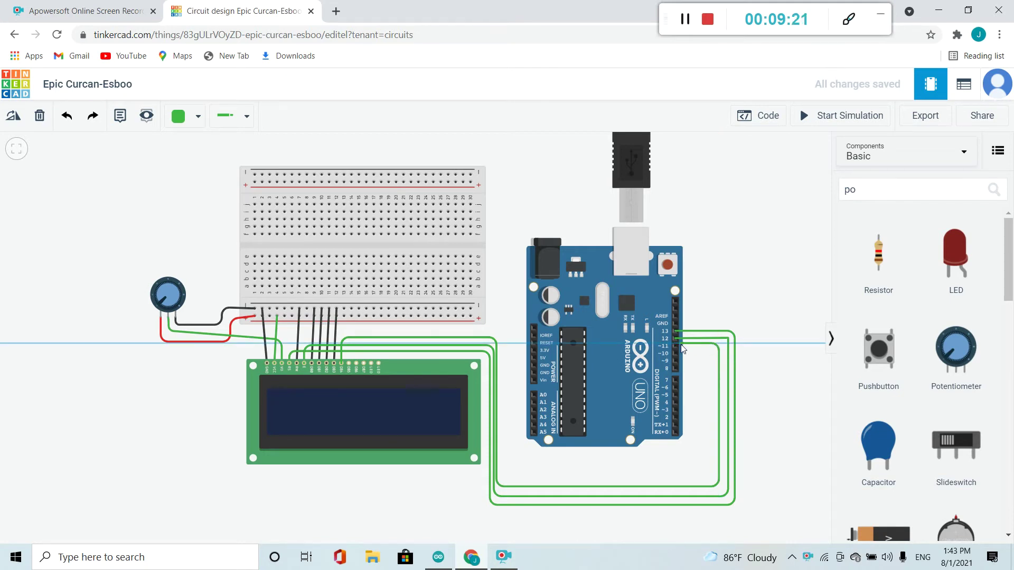
pyautogui.click(677, 346)
pyautogui.click(675, 346)
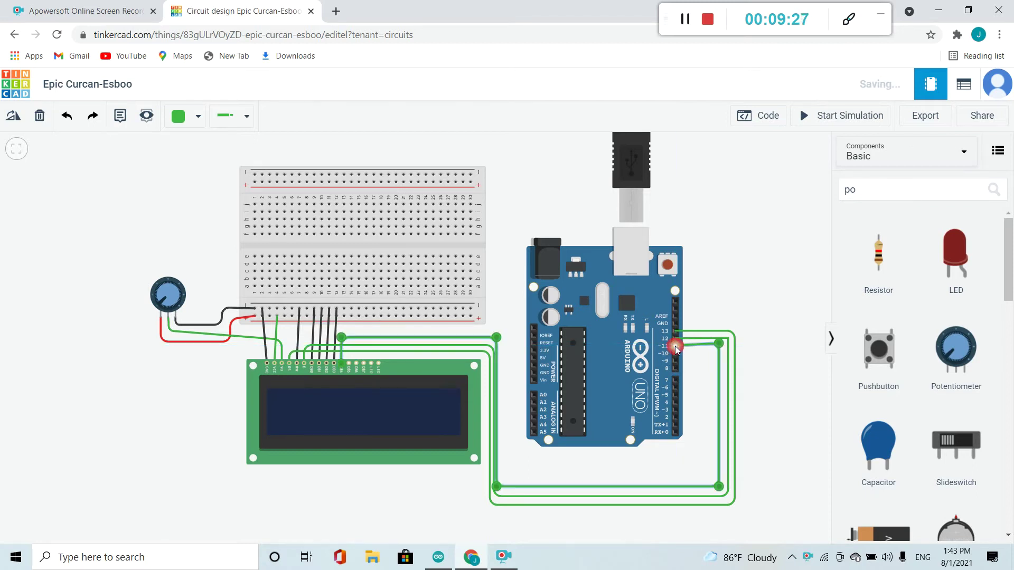
# Wire the LCD's DB5 pin to Arduino pin 10 with a green wire running beneath the board, just inside the DB4 wire.
pyautogui.click(348, 362)
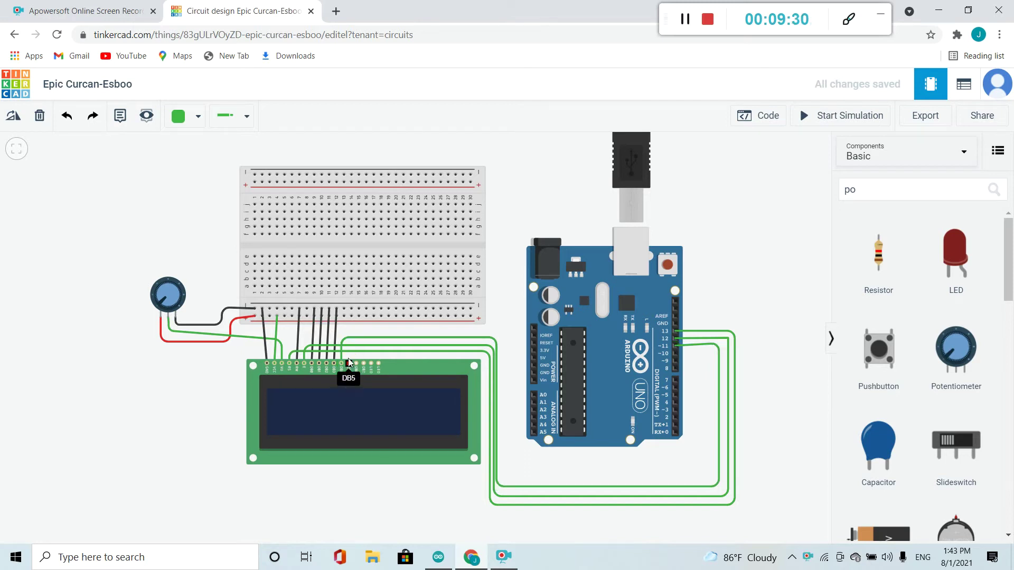
pyautogui.click(347, 331)
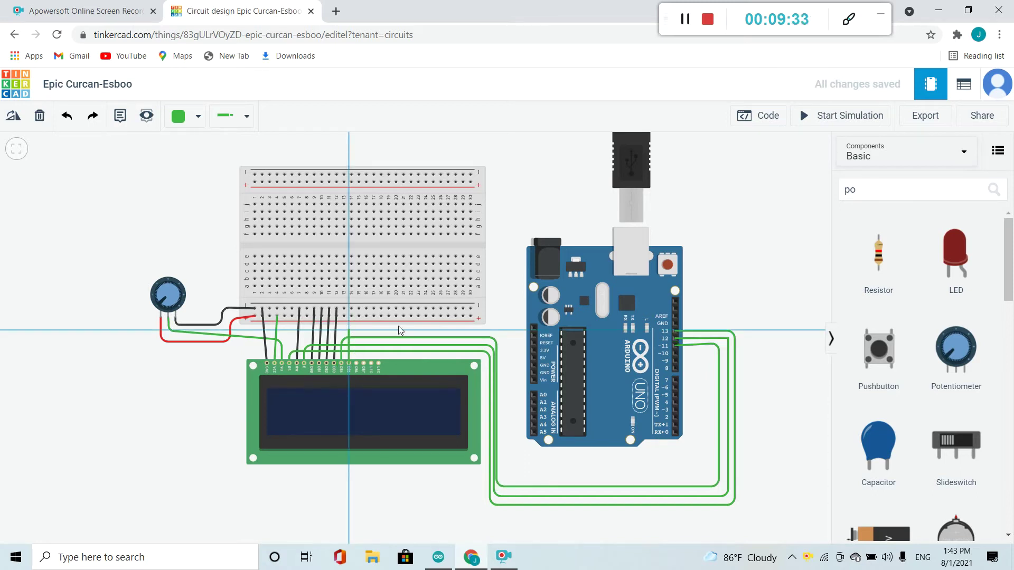
pyautogui.click(512, 331)
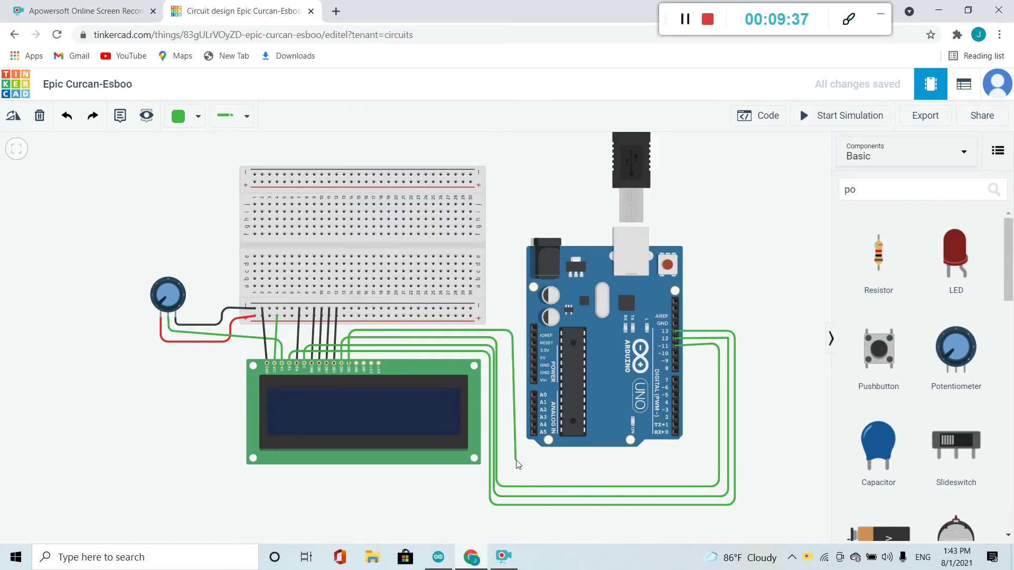
pyautogui.click(512, 474)
pyautogui.click(707, 473)
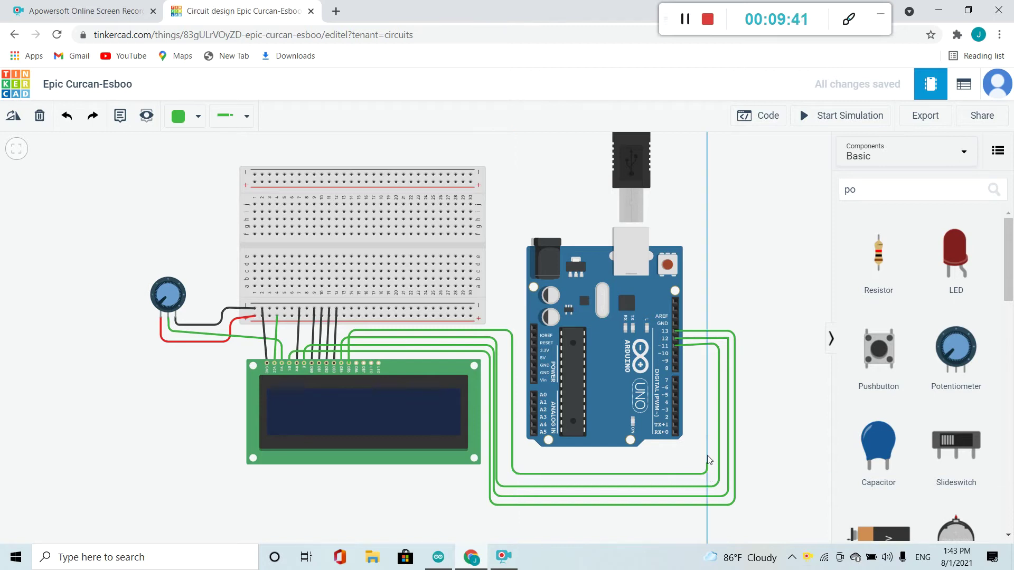
pyautogui.click(707, 353)
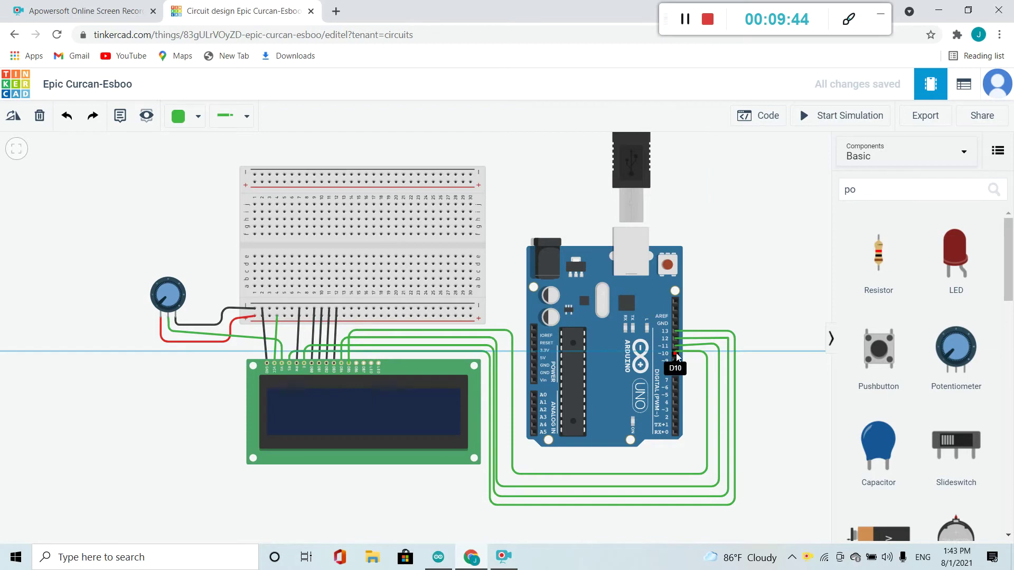
pyautogui.click(676, 354)
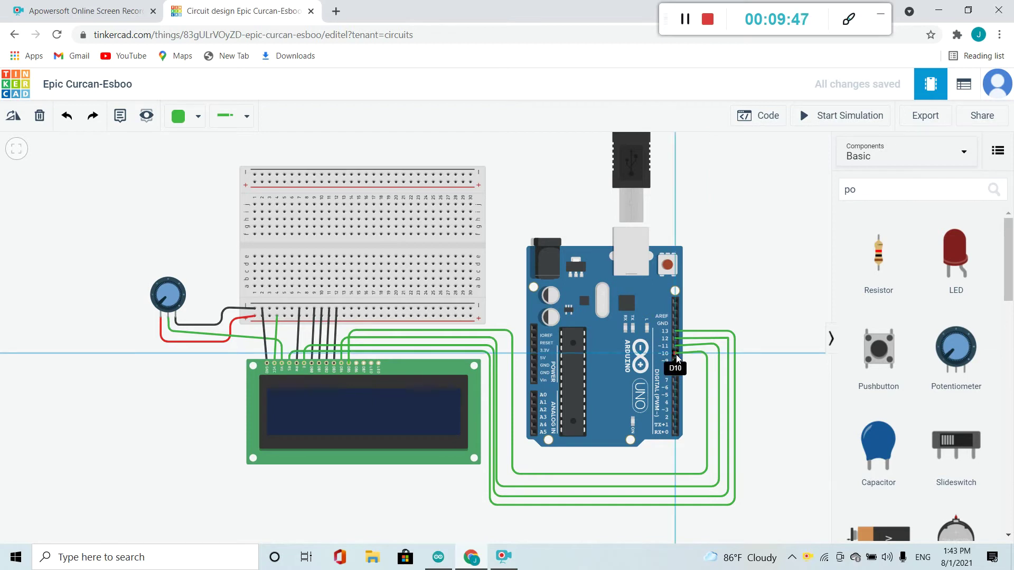
# Wire the LCD's DB6 pin to Arduino pin 9 with a green wire routed beneath and around the board, close to the DB5 wire.
pyautogui.click(357, 365)
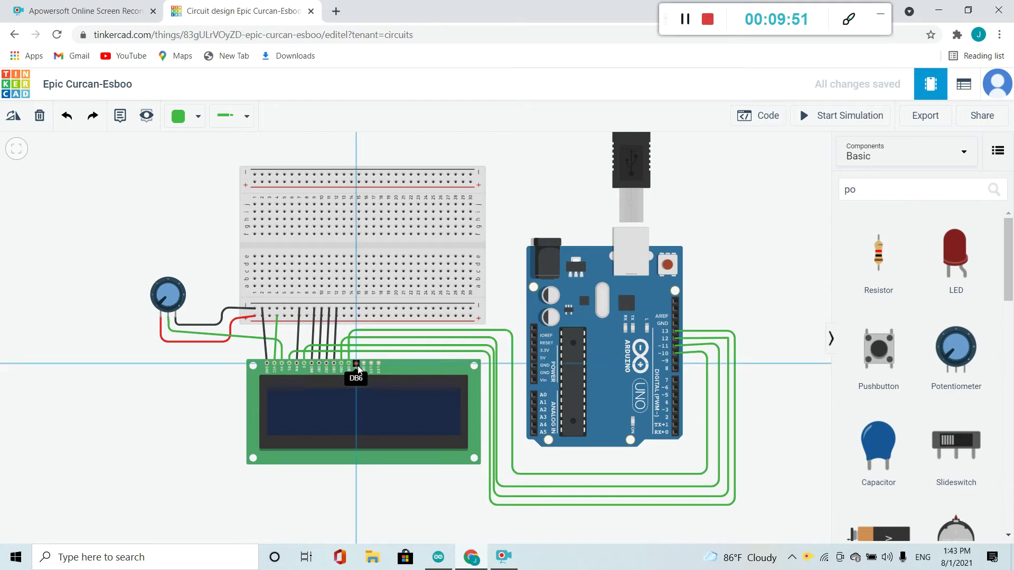
pyautogui.click(357, 341)
pyautogui.click(503, 338)
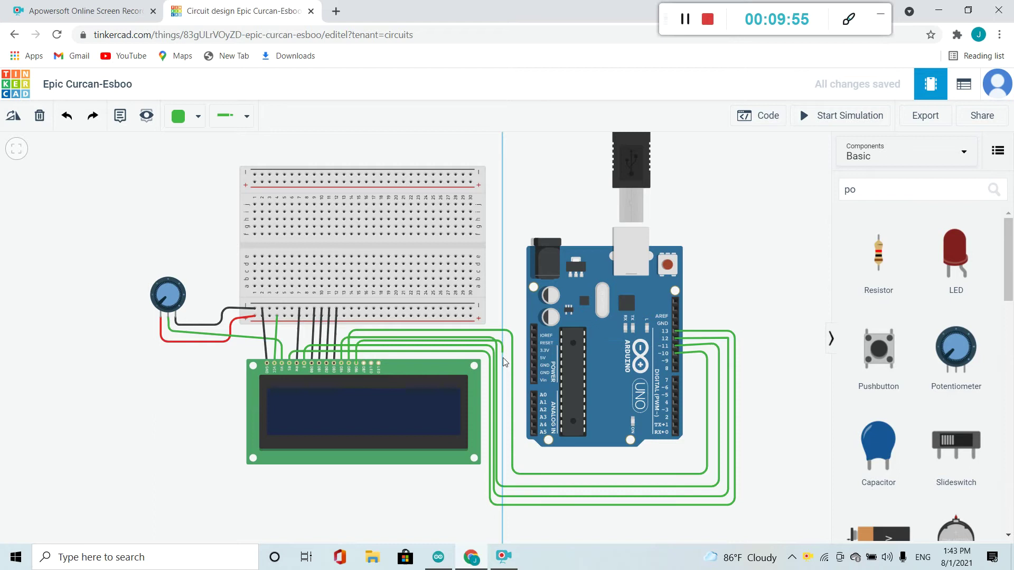
pyautogui.click(510, 473)
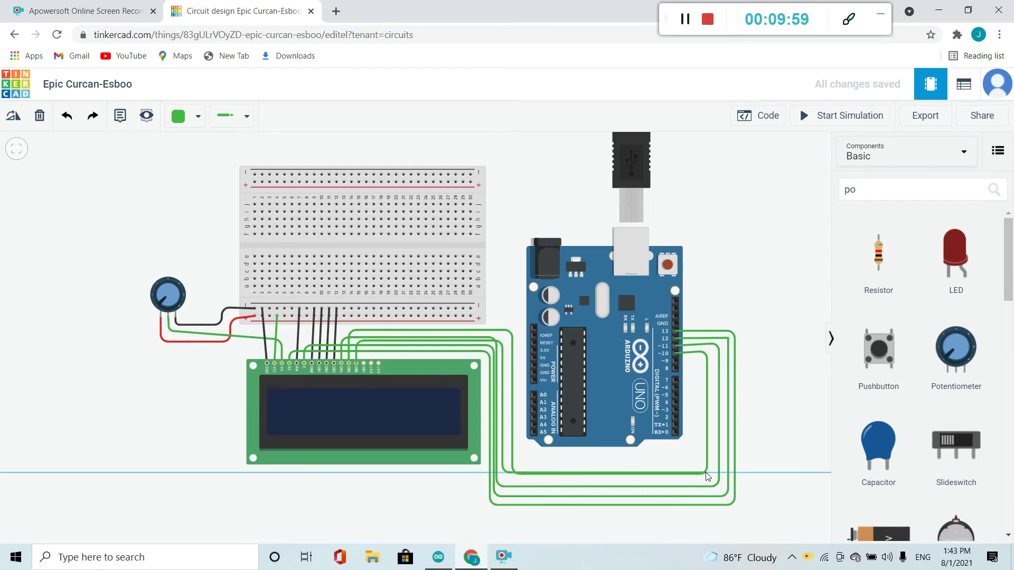
pyautogui.click(713, 473)
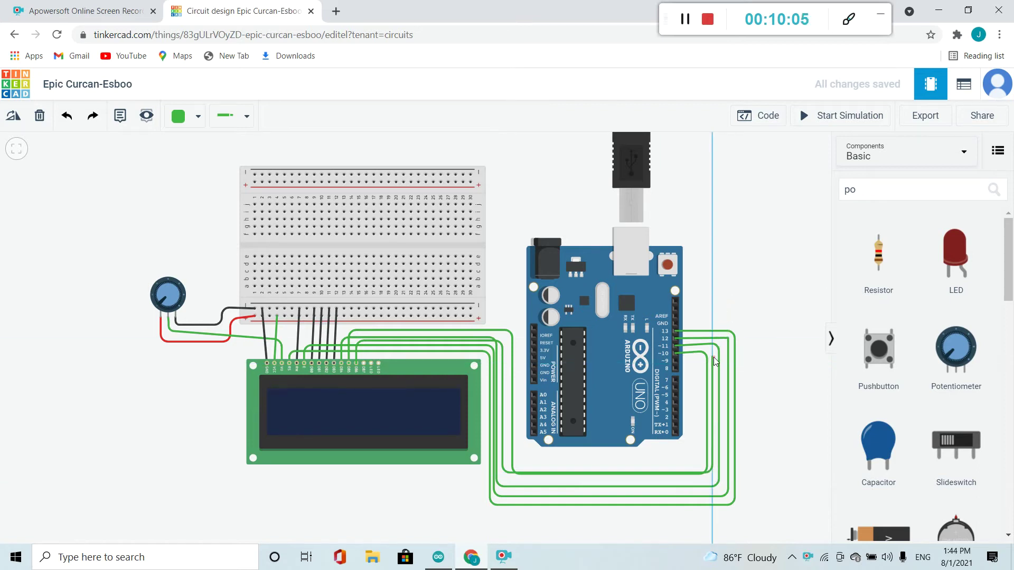
pyautogui.click(713, 357)
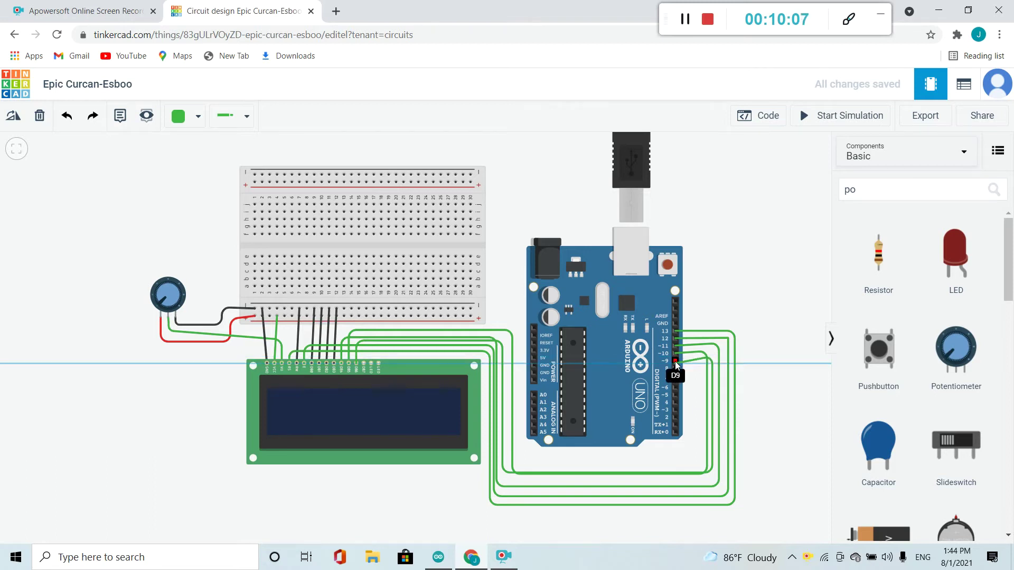
pyautogui.click(675, 360)
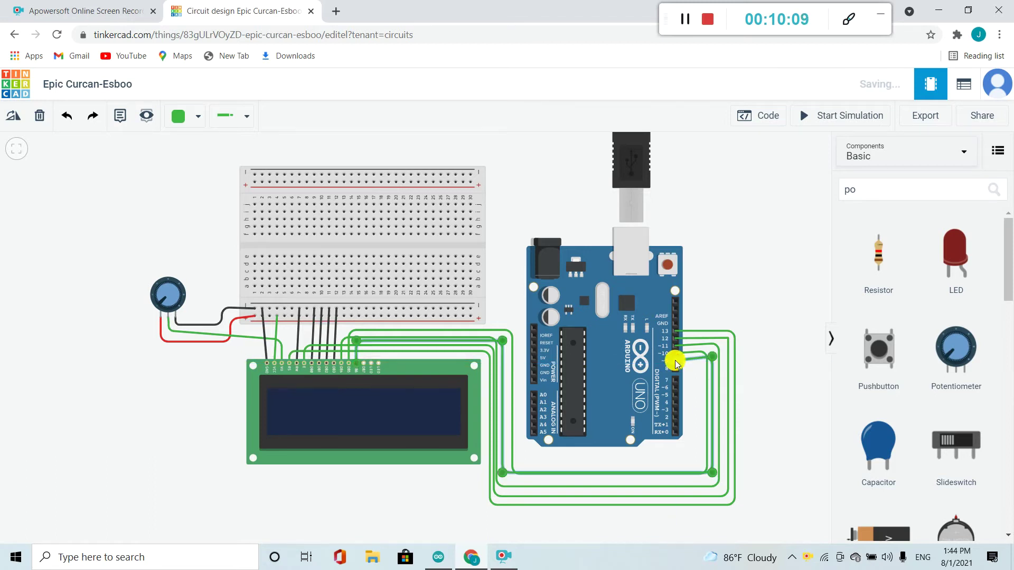
# Wire the LCD's DB7 pin to Arduino pin 8 with a green wire passing closely beneath the board as the innermost run.
pyautogui.click(365, 362)
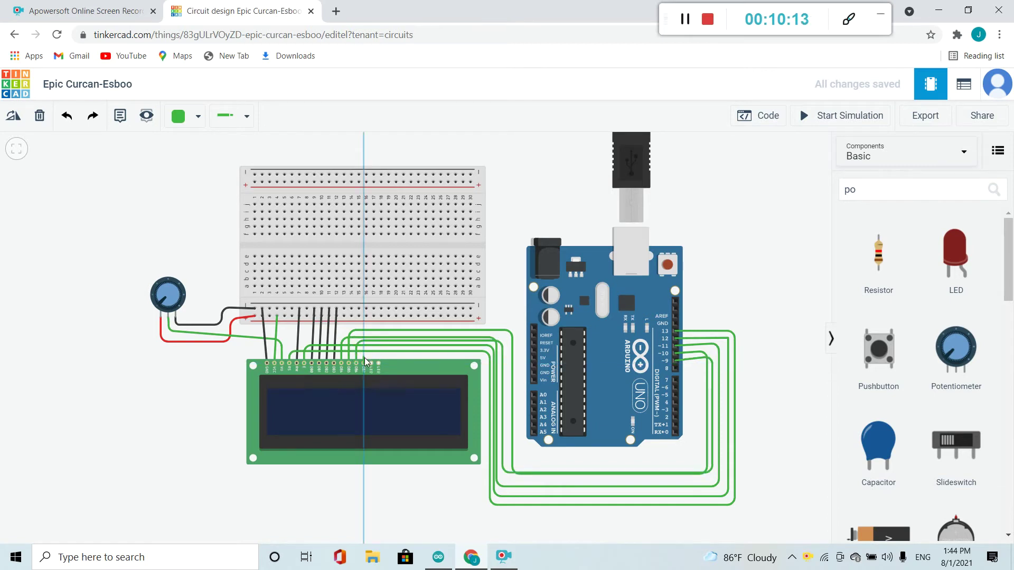
pyautogui.click(519, 358)
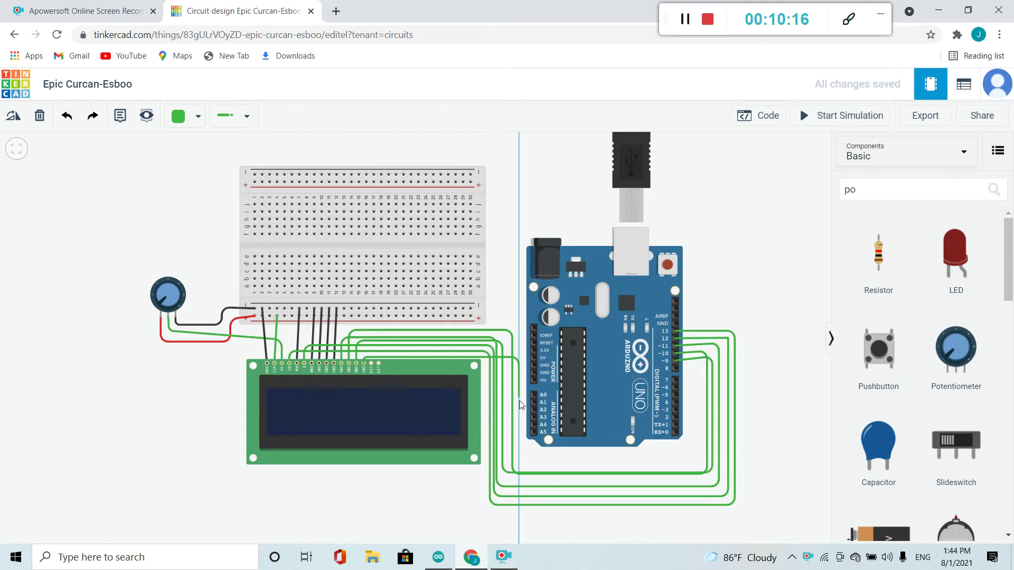
pyautogui.click(521, 453)
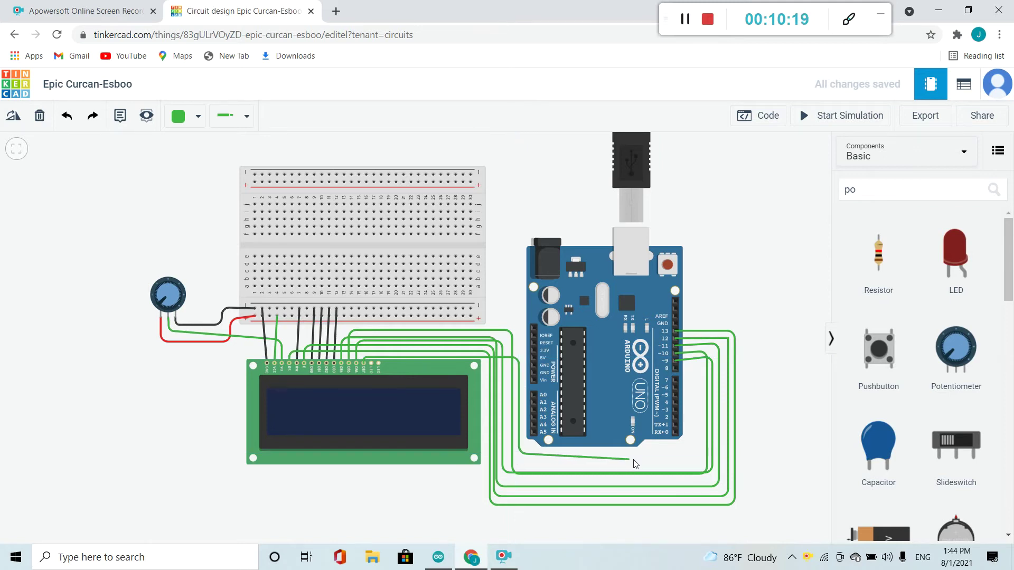
pyautogui.click(693, 454)
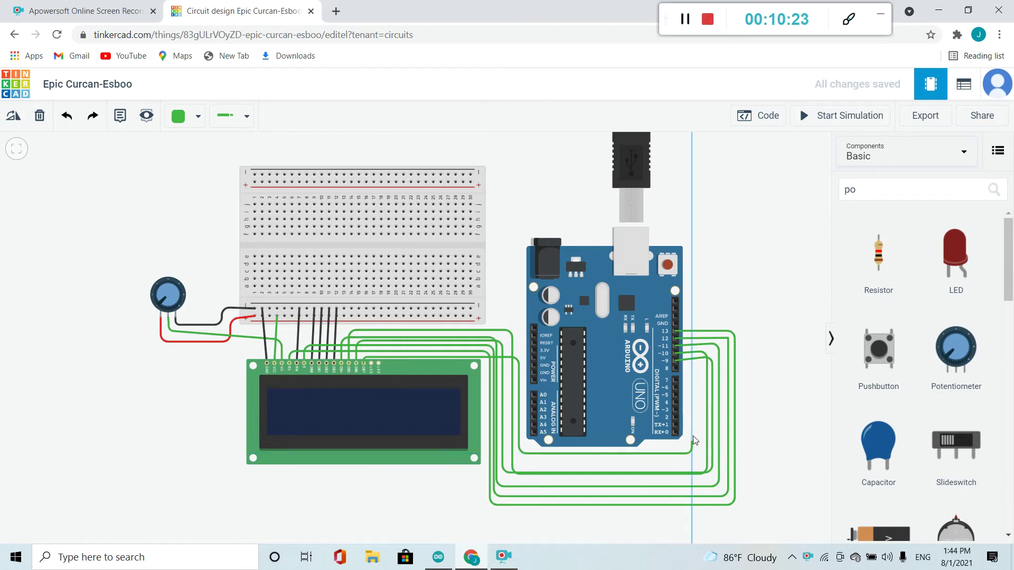
pyautogui.click(675, 366)
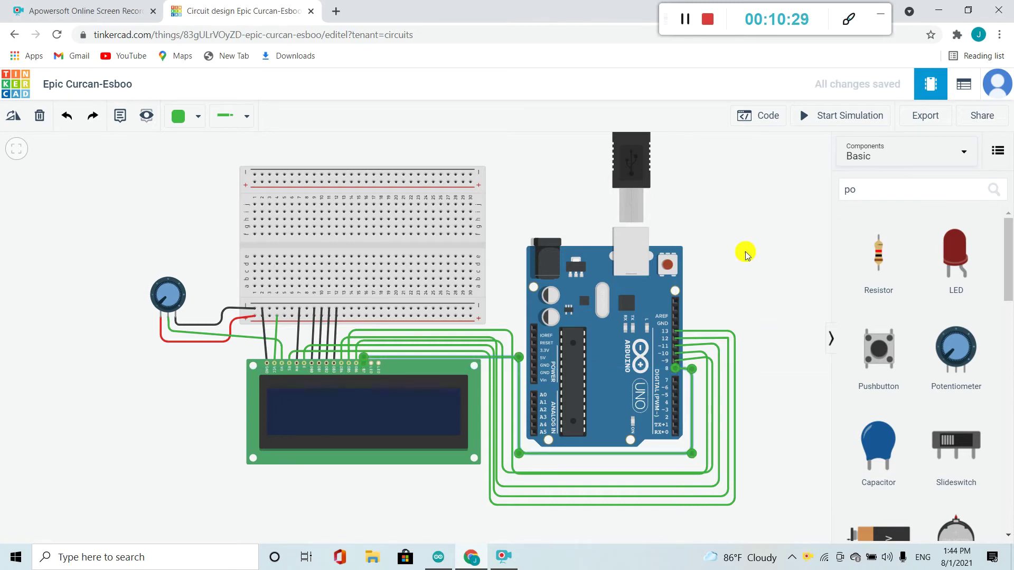
pyautogui.click(688, 19)
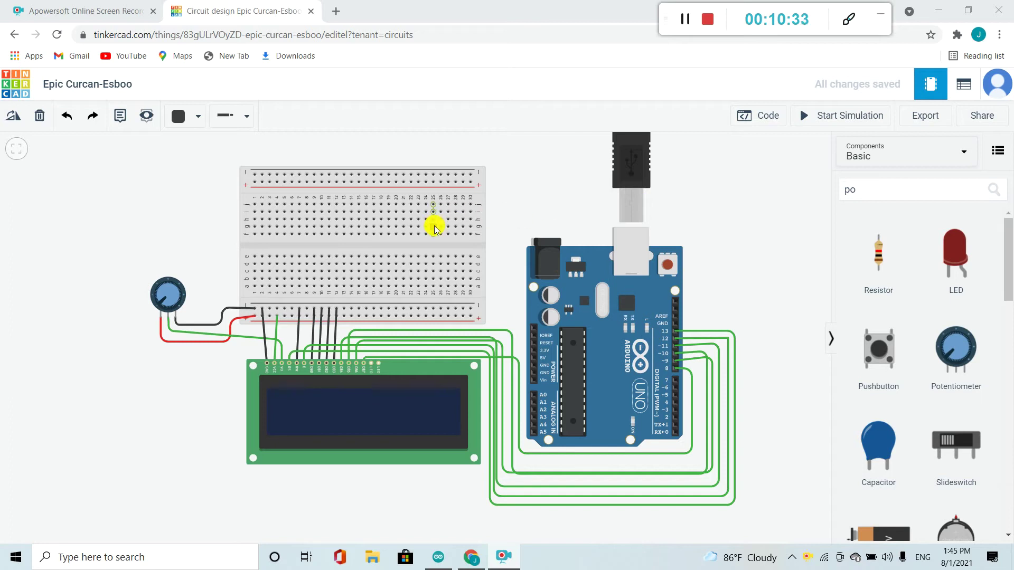
# Wire the Arduino's GND power pin to the breadboard's lower negative rail at column 30 with a squared black wire.
pyautogui.click(533, 366)
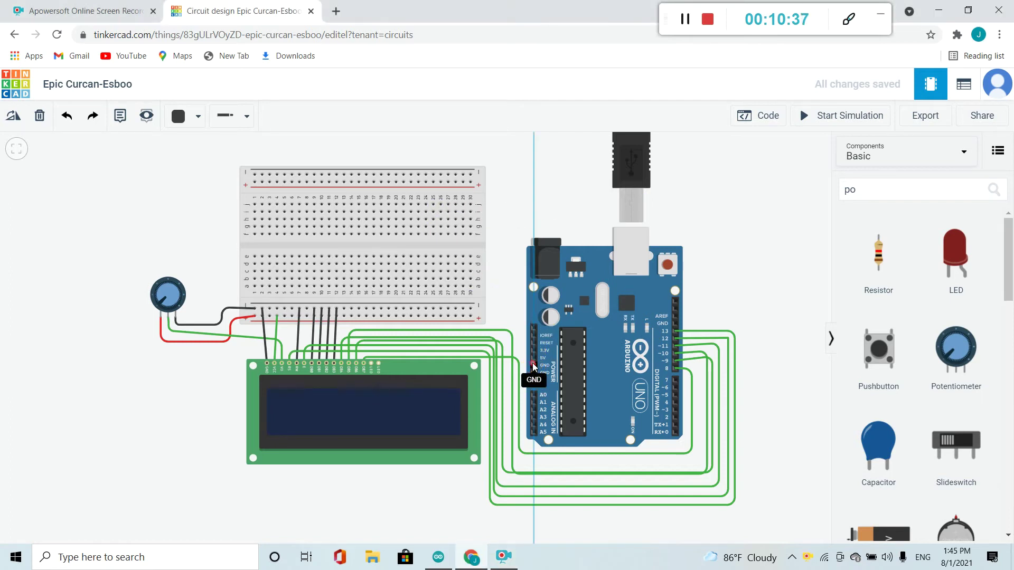
pyautogui.click(521, 364)
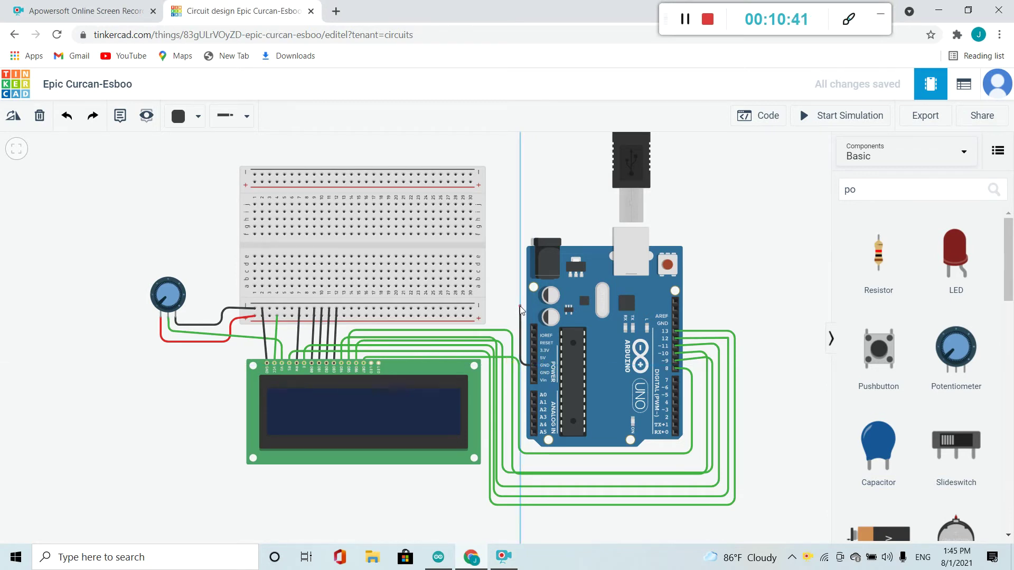
pyautogui.click(520, 309)
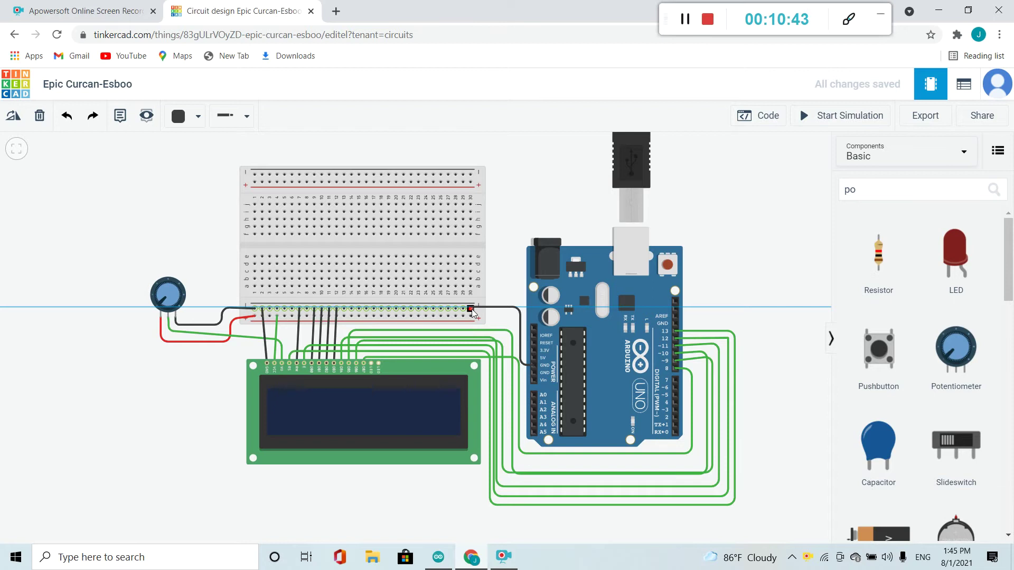
pyautogui.click(471, 309)
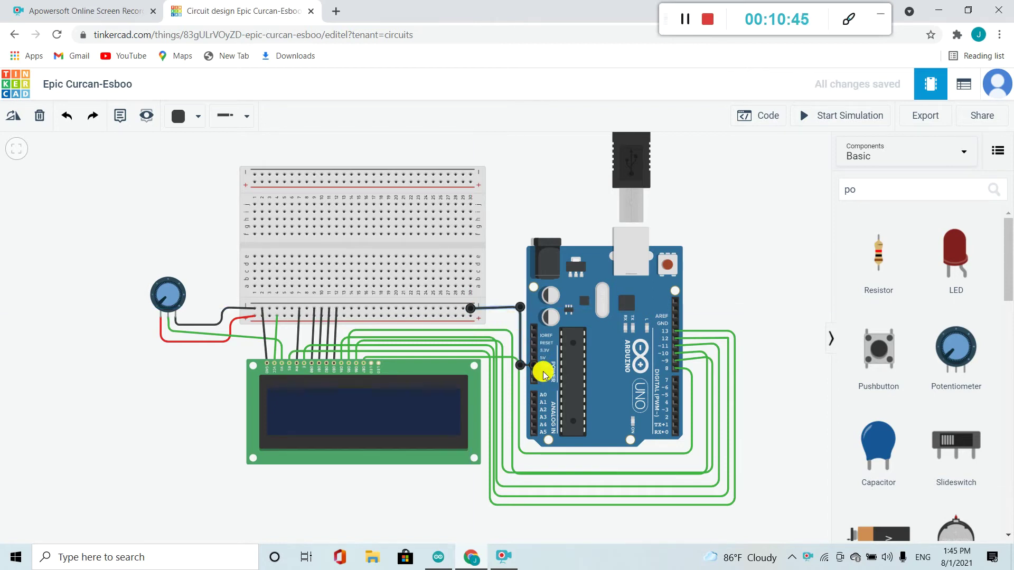
# Wire the Arduino's 5V pin to the breadboard's lower positive rail at column 30 and colour the wire red.
pyautogui.click(534, 356)
pyautogui.click(514, 358)
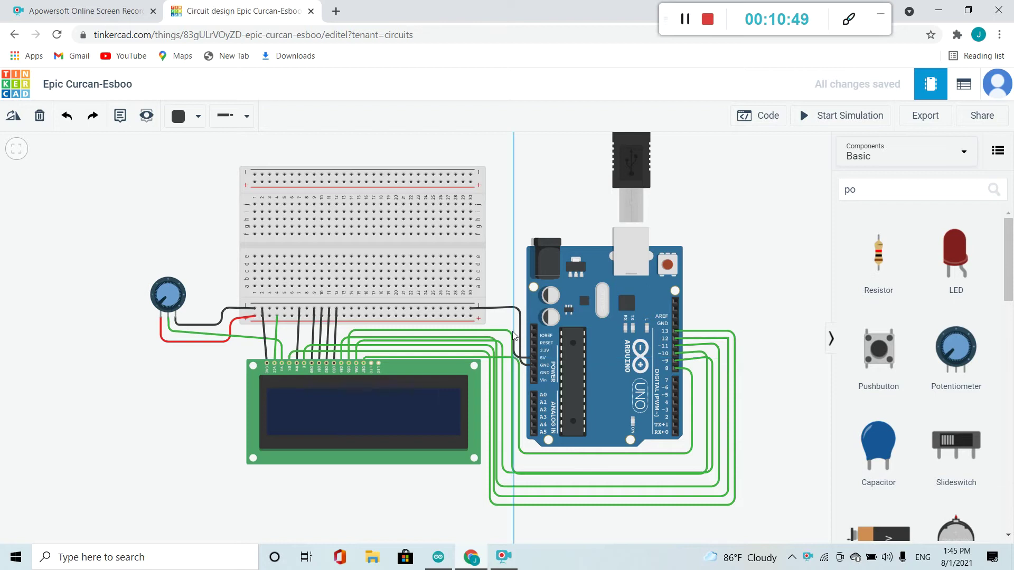
pyautogui.click(513, 323)
pyautogui.click(471, 316)
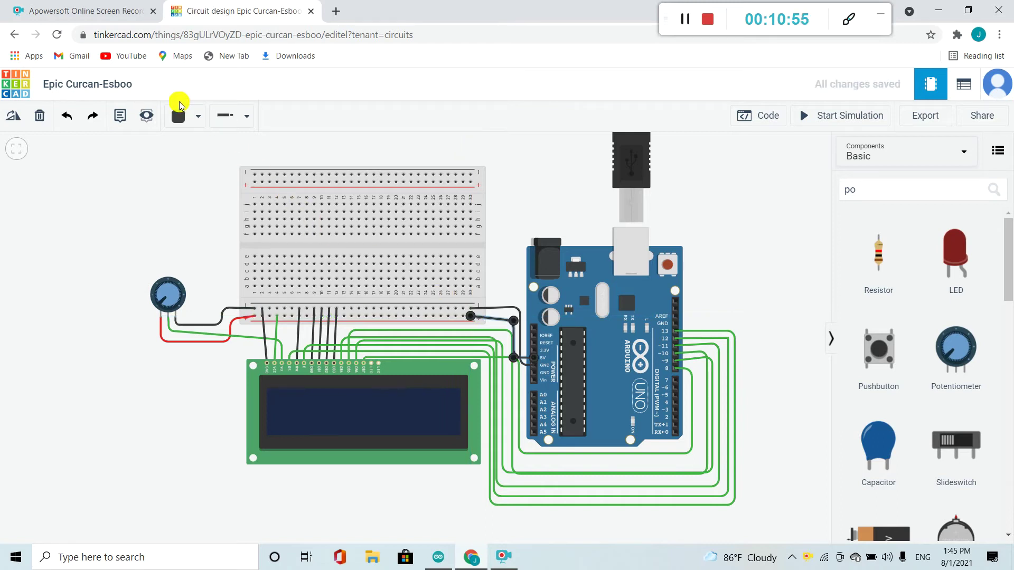
pyautogui.click(199, 116)
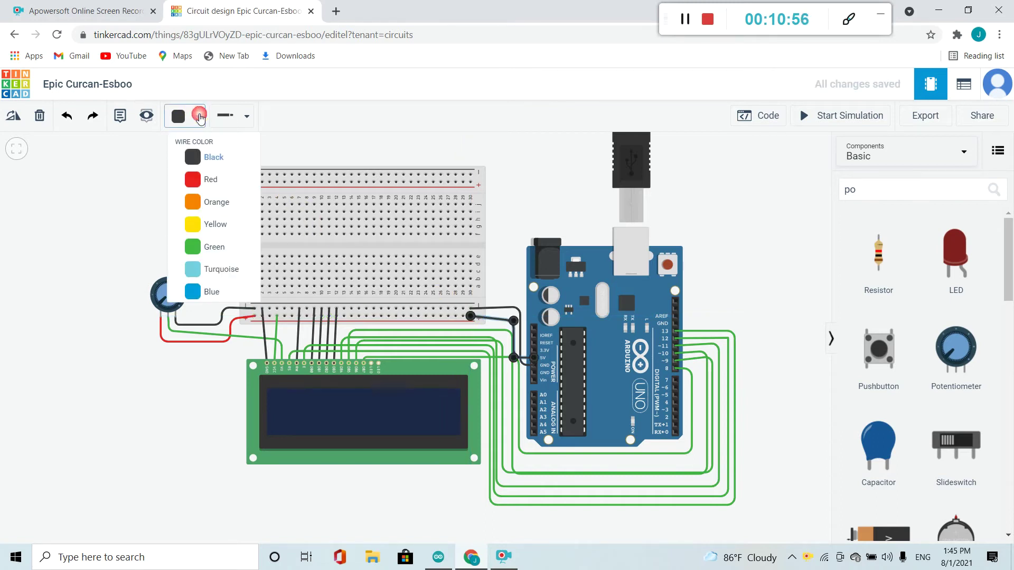
pyautogui.click(200, 182)
pyautogui.click(553, 179)
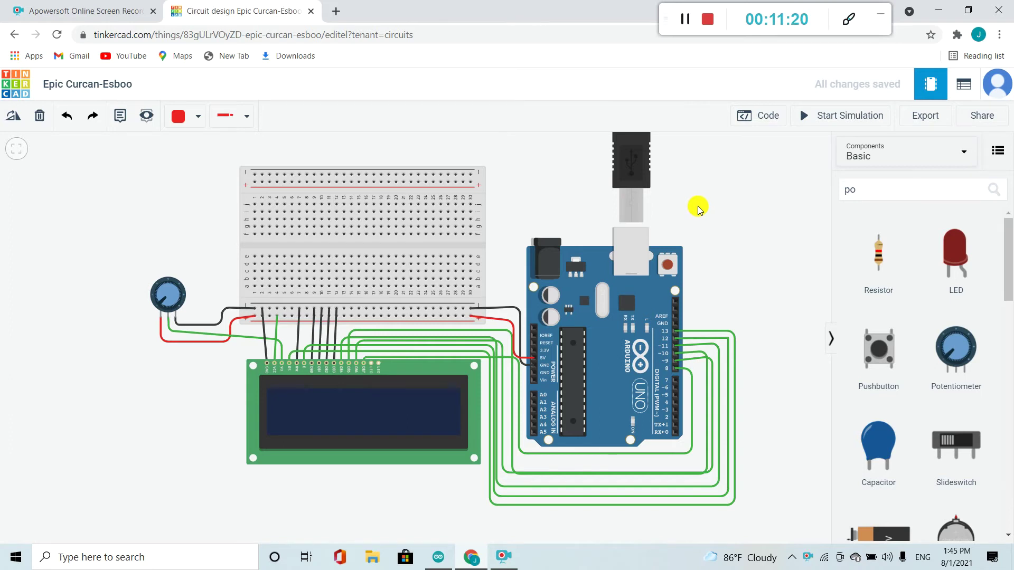
# Switch to the Arduino IDE and add blank lines above and inside the sketch's setup function.
pyautogui.click(441, 564)
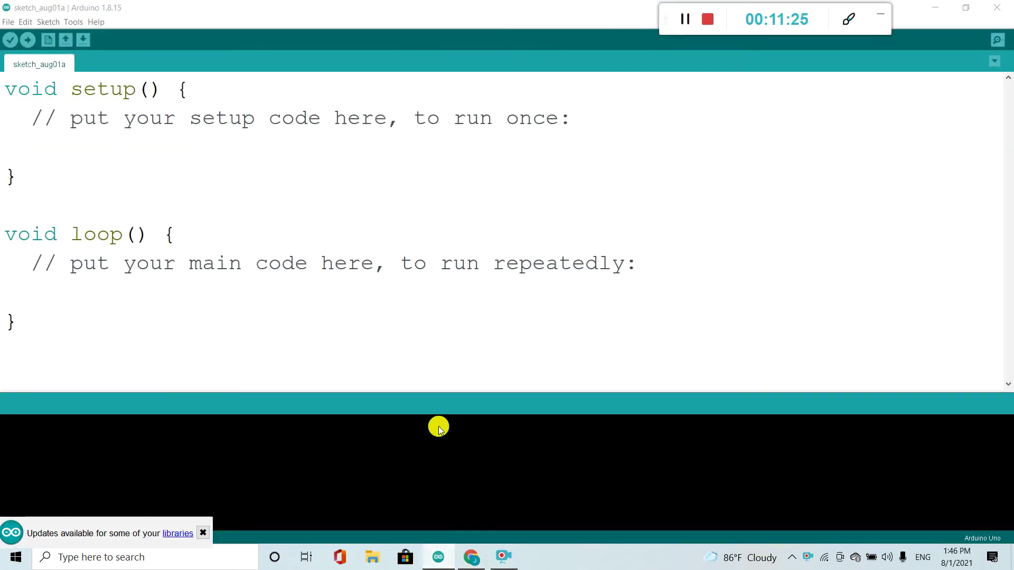
pyautogui.click(231, 95)
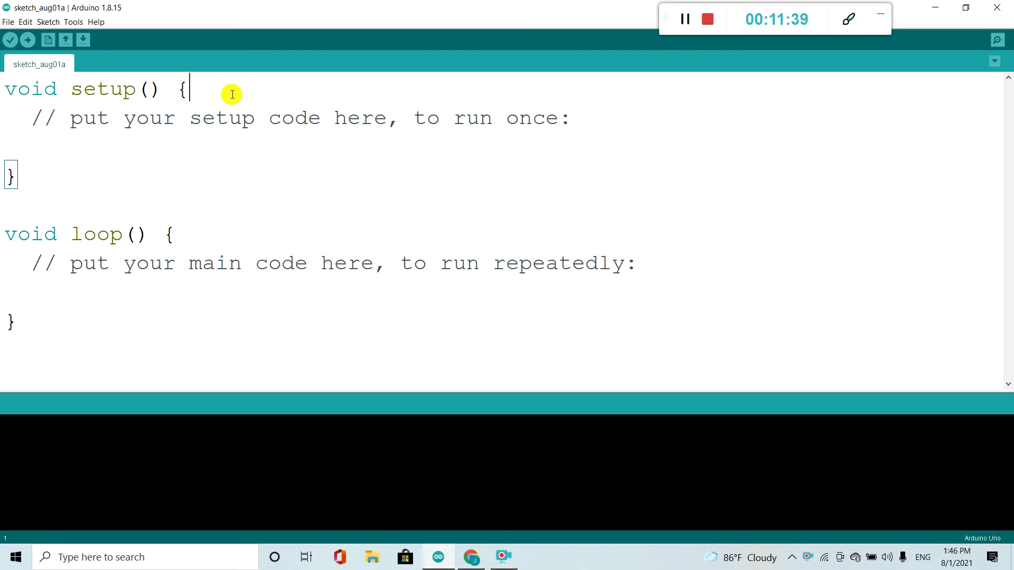
pyautogui.press('Return')
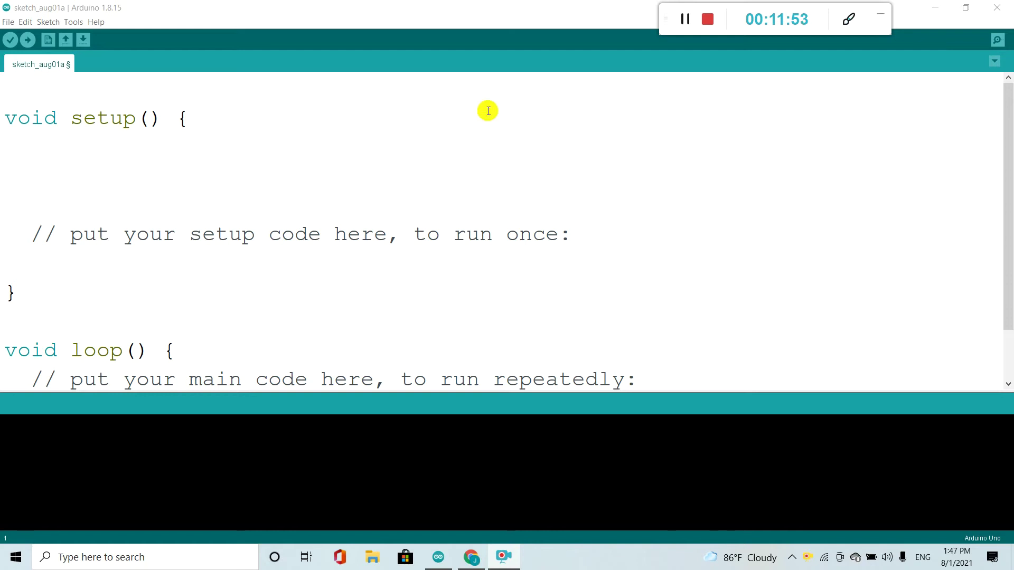
# Include the LiquidCrystal library at the start of the sketch.
pyautogui.click(84, 91)
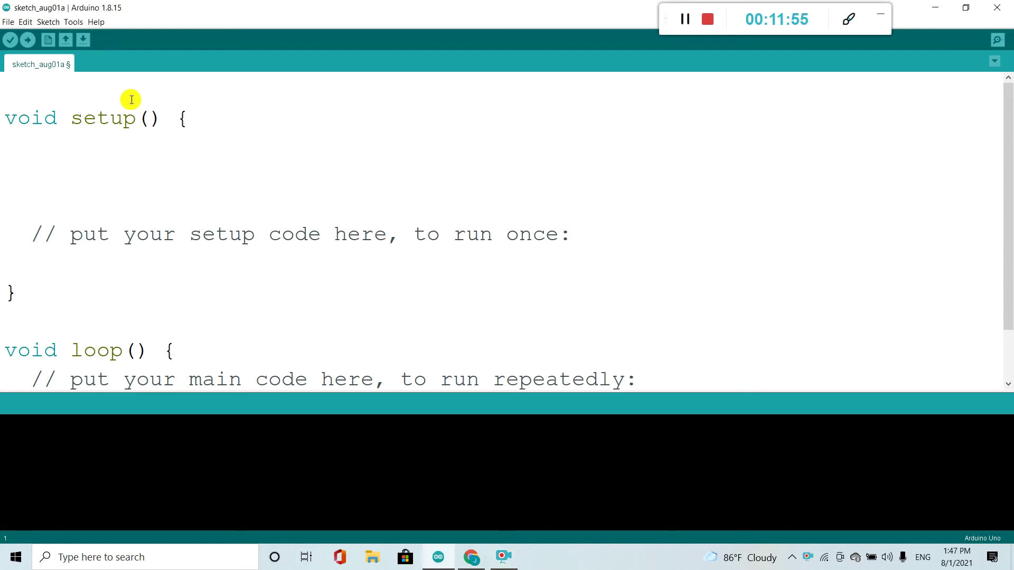
pyautogui.click(48, 21)
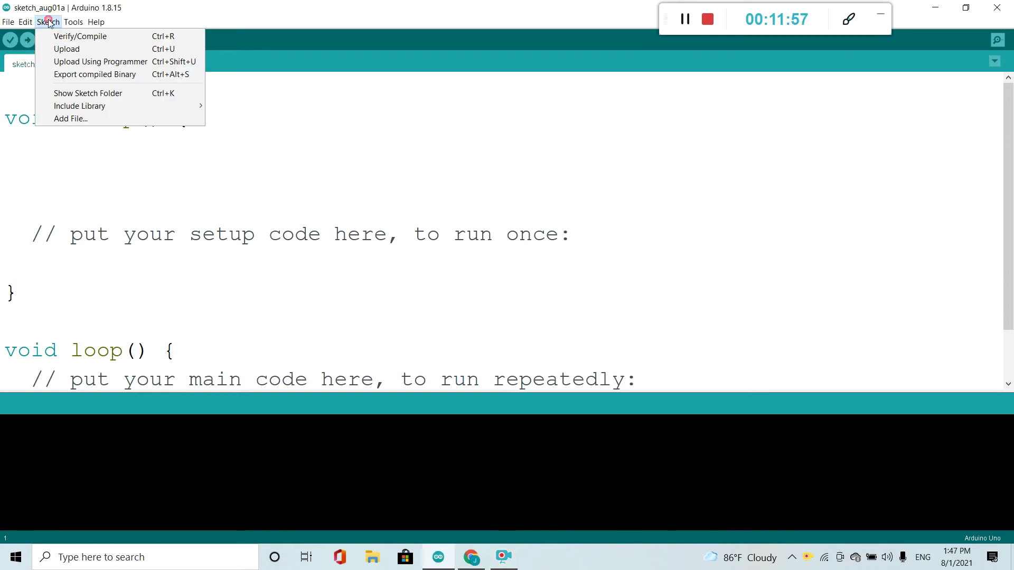
pyautogui.moveTo(82, 111)
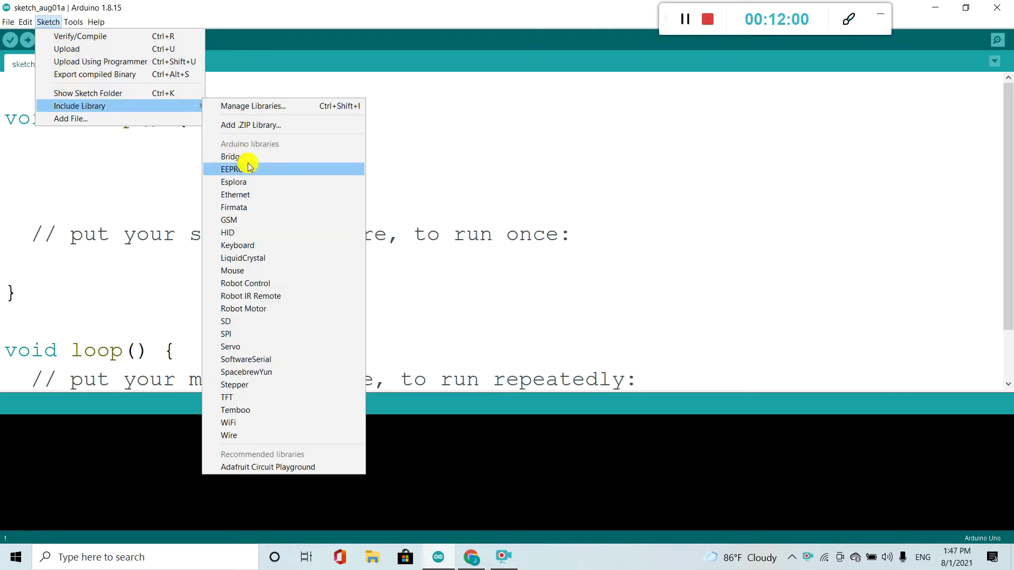
pyautogui.click(252, 264)
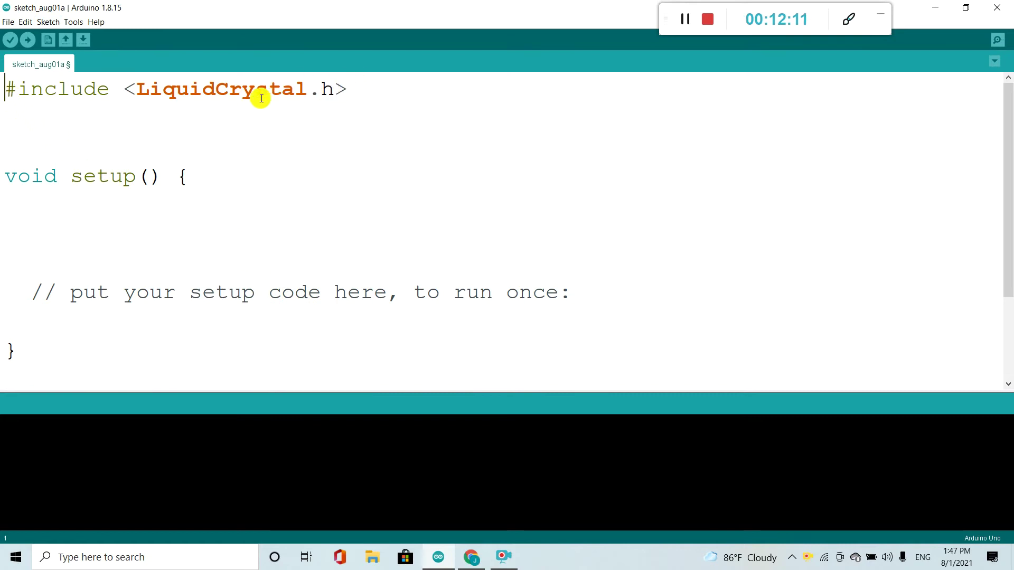
# Start a LiquidCrystal object declaration named lcd, with an opening parenthesis, on a new line directly below the library include.
pyautogui.click(362, 91)
pyautogui.click(359, 90)
pyautogui.press('Return')
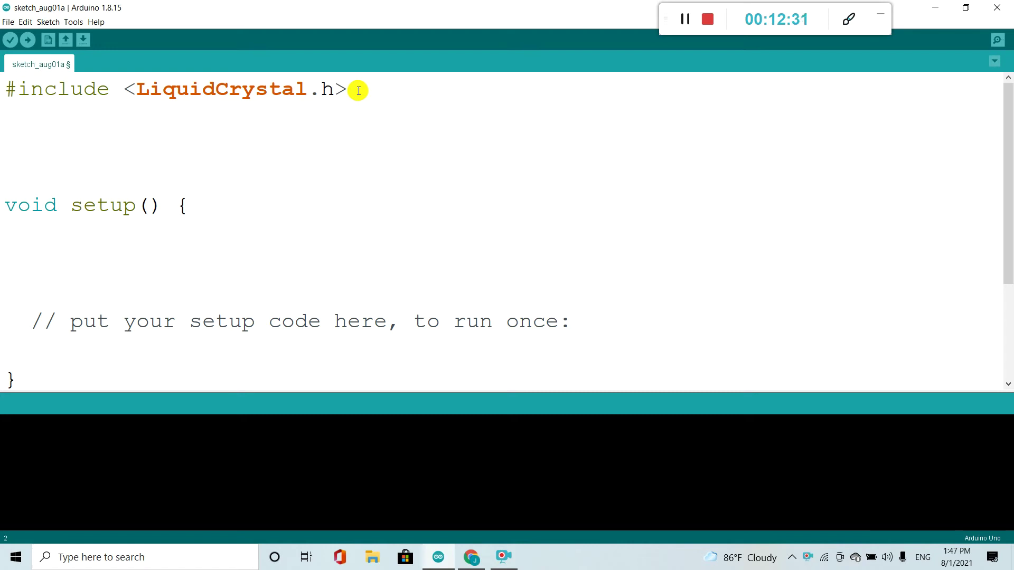
pyautogui.write('liquid')
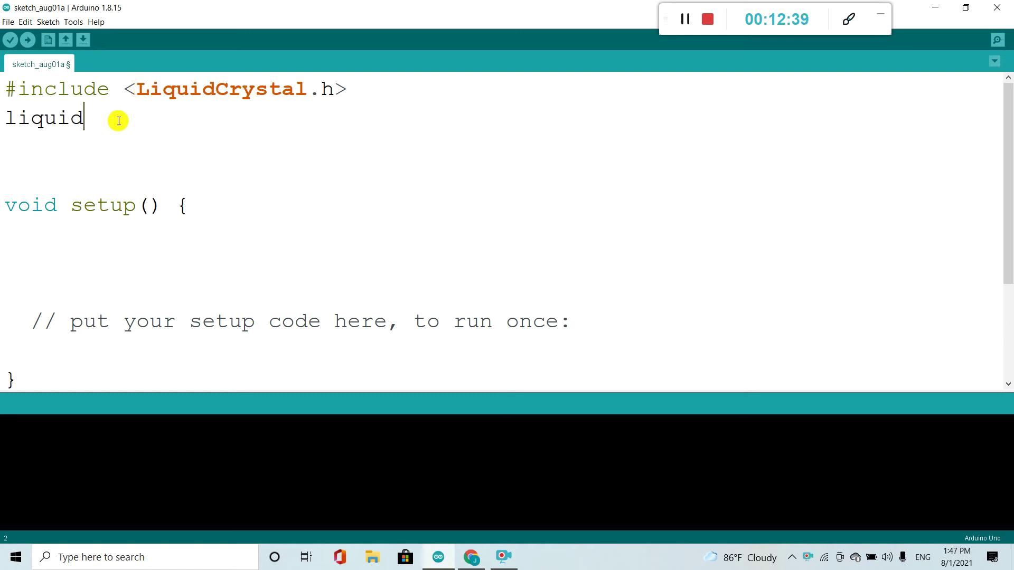
pyautogui.click(16, 124)
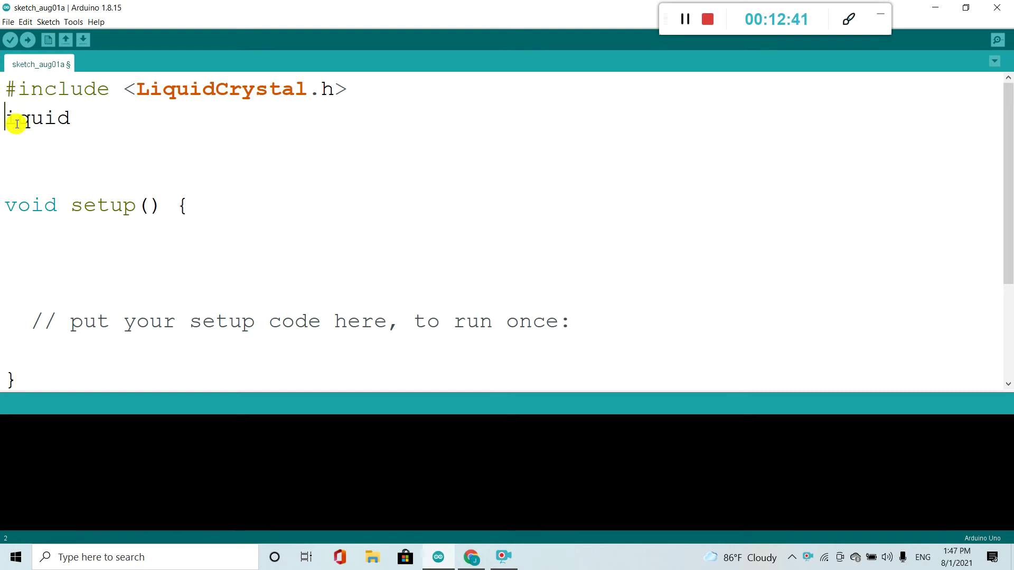
pyautogui.write('L')
pyautogui.click(94, 119)
pyautogui.click(95, 119)
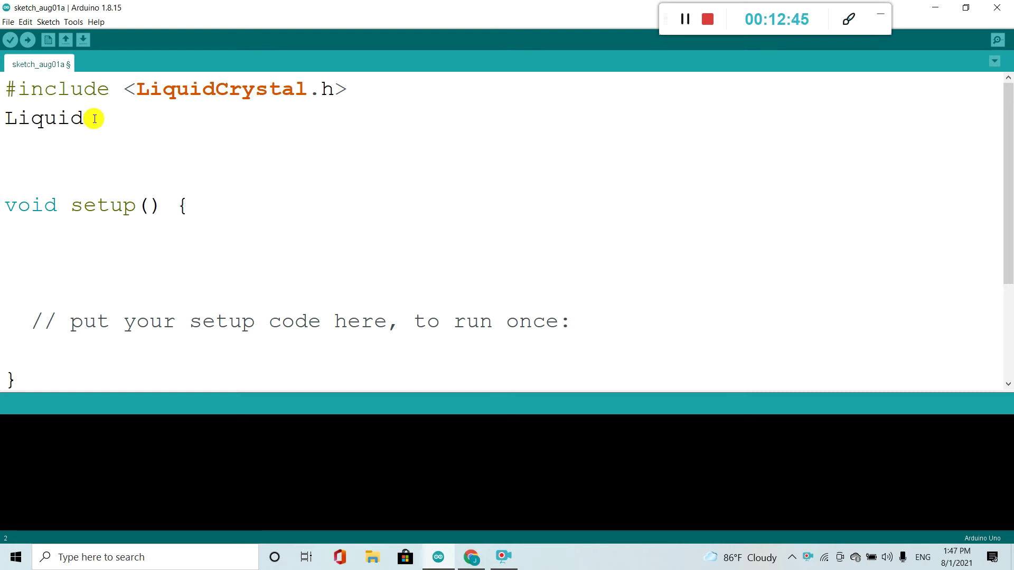
pyautogui.write('Ce')
pyautogui.write('y')
pyautogui.press('BackSpace')
pyautogui.press('BackSpace')
pyautogui.write('rystal')
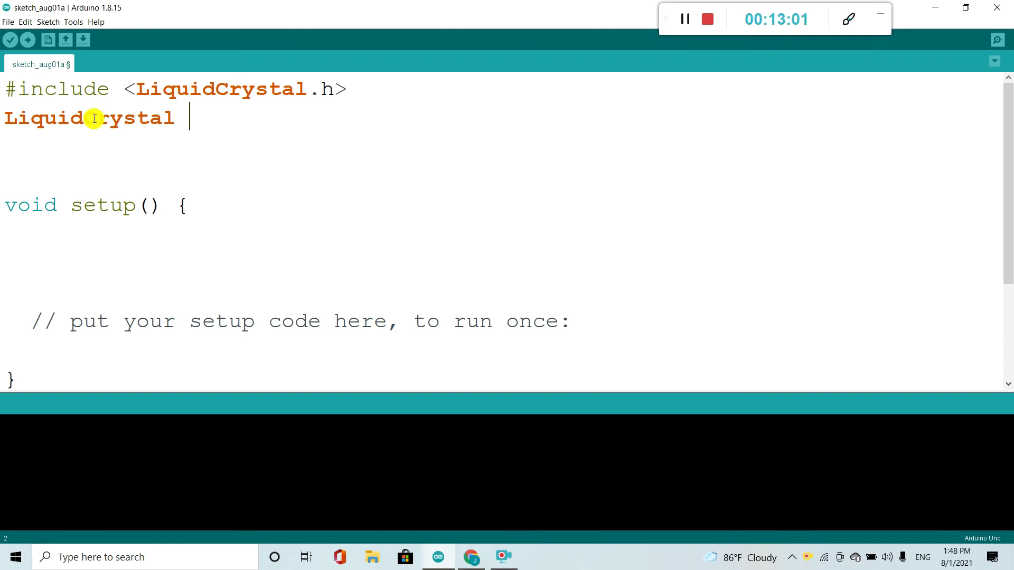
pyautogui.write('lcd(')
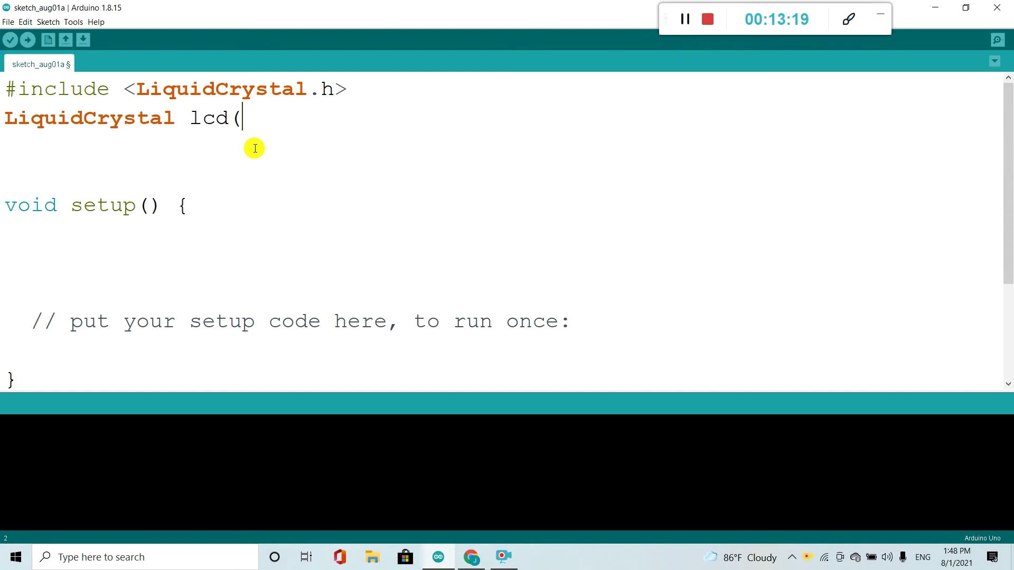
# Check the wiring in Tinkercad, return to the Arduino IDE and complete the lcd declaration with pins 13,12,11,10,9,8.
pyautogui.click(472, 557)
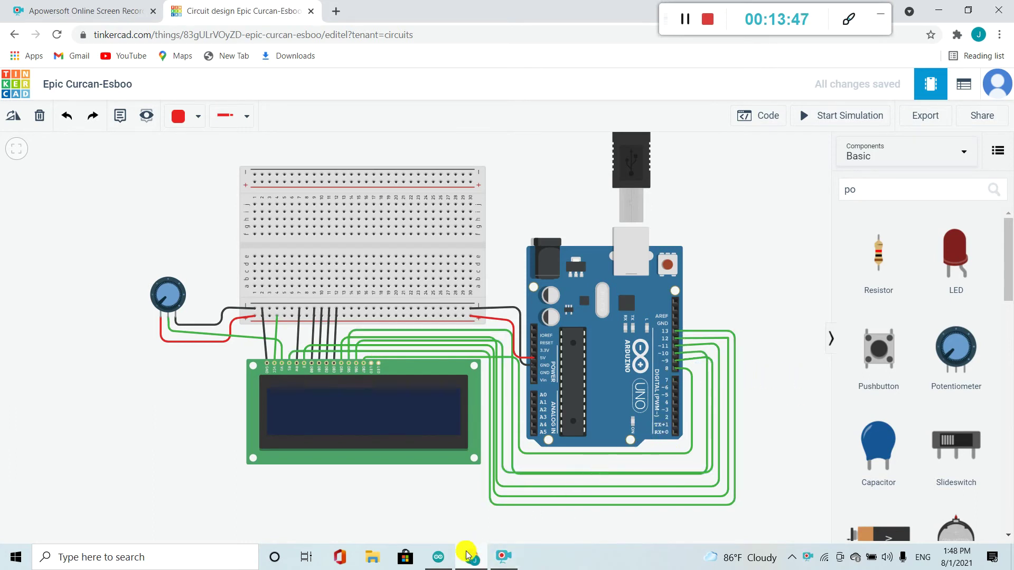
pyautogui.click(438, 558)
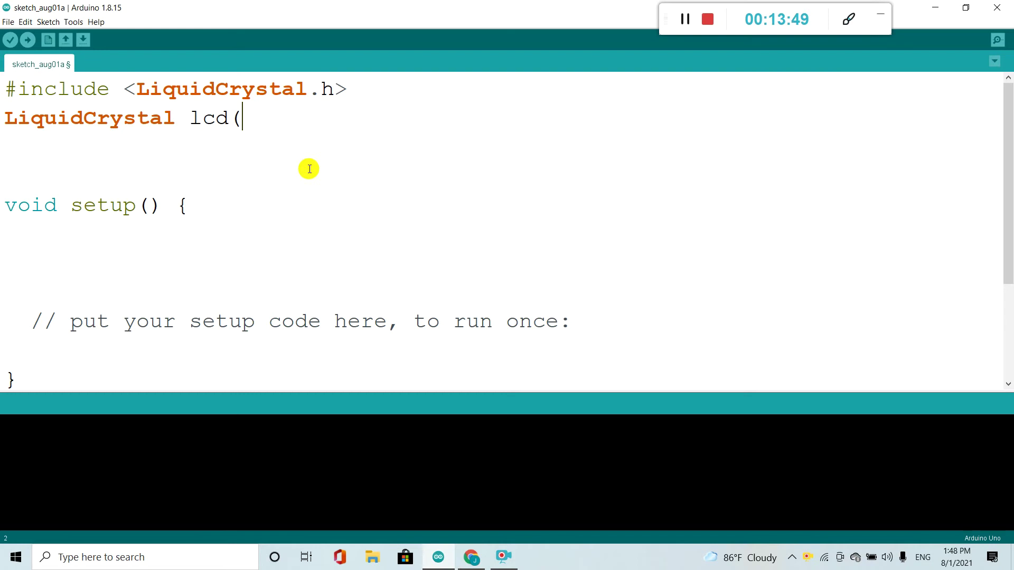
pyautogui.write('13,12')
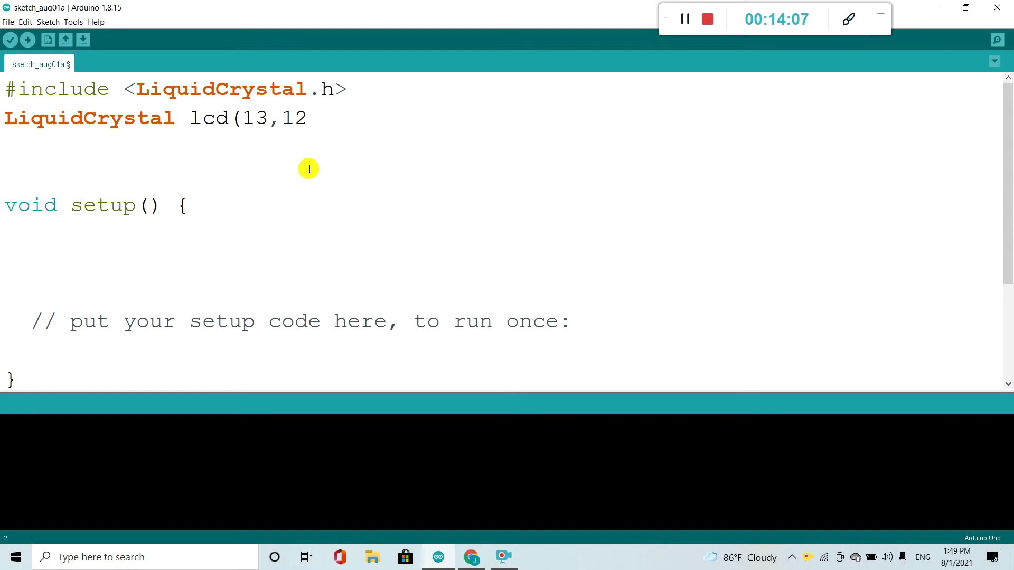
pyautogui.write('11')
pyautogui.press('BackSpace')
pyautogui.press('BackSpace')
pyautogui.write(',')
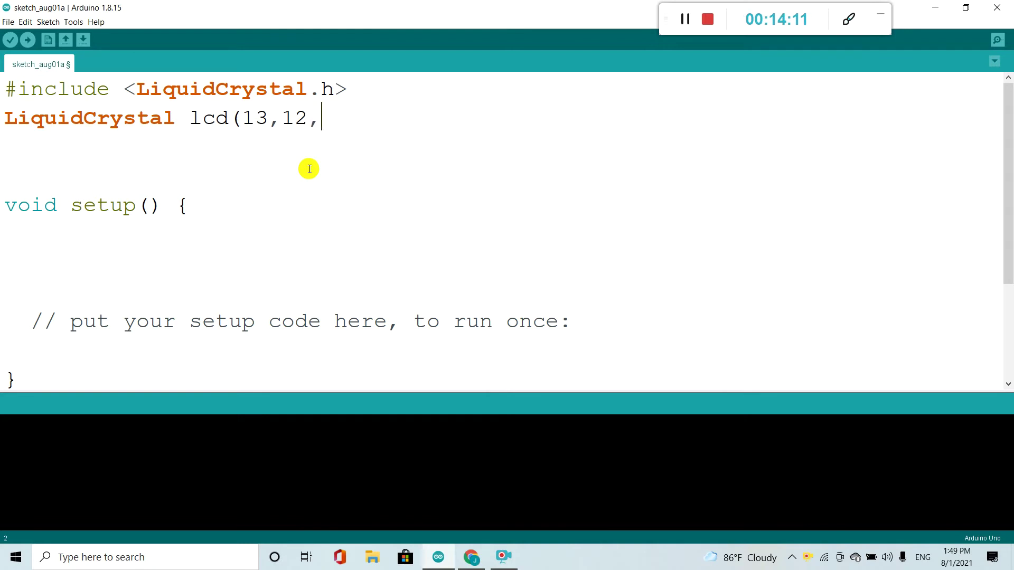
pyautogui.write('11')
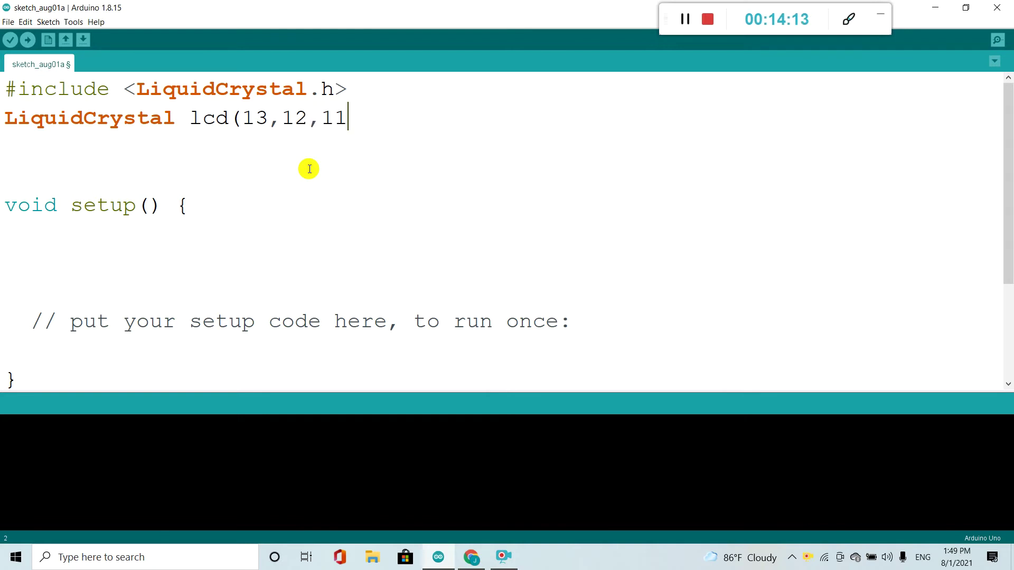
pyautogui.write(',10,9,8')
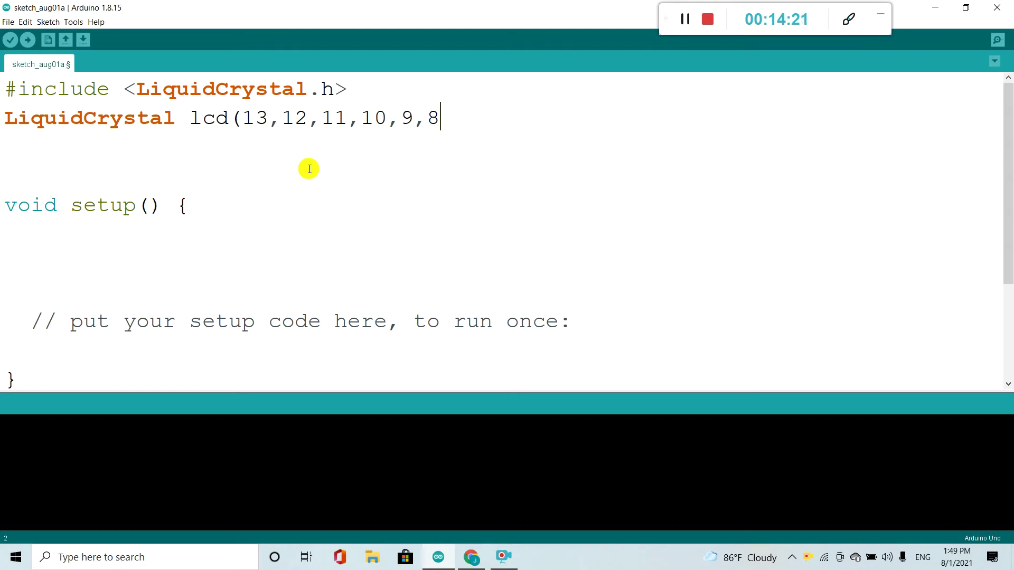
pyautogui.write(');')
# Start an lcd.begin call on a new first line inside the setup function.
pyautogui.click(207, 214)
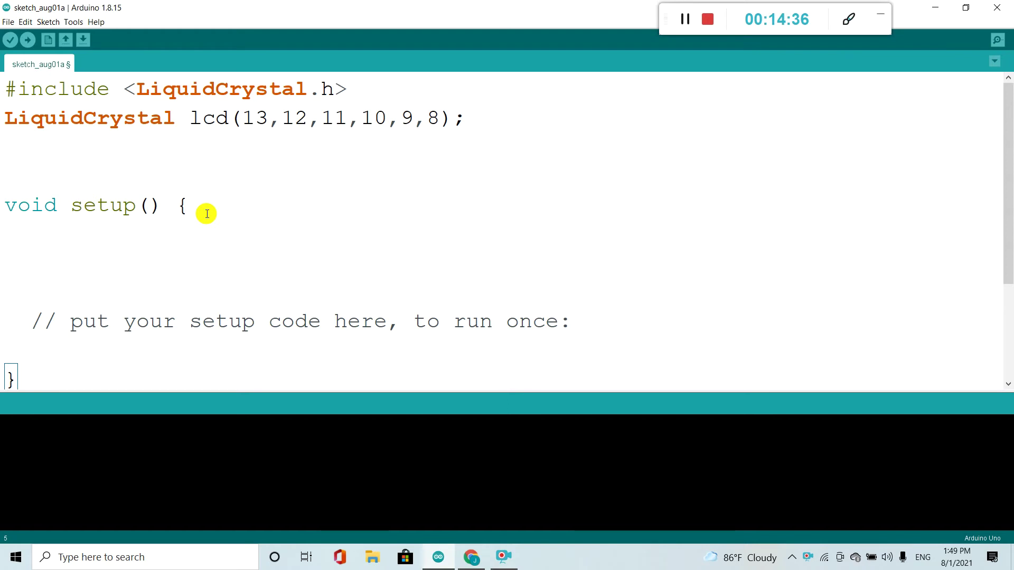
pyautogui.press('Return')
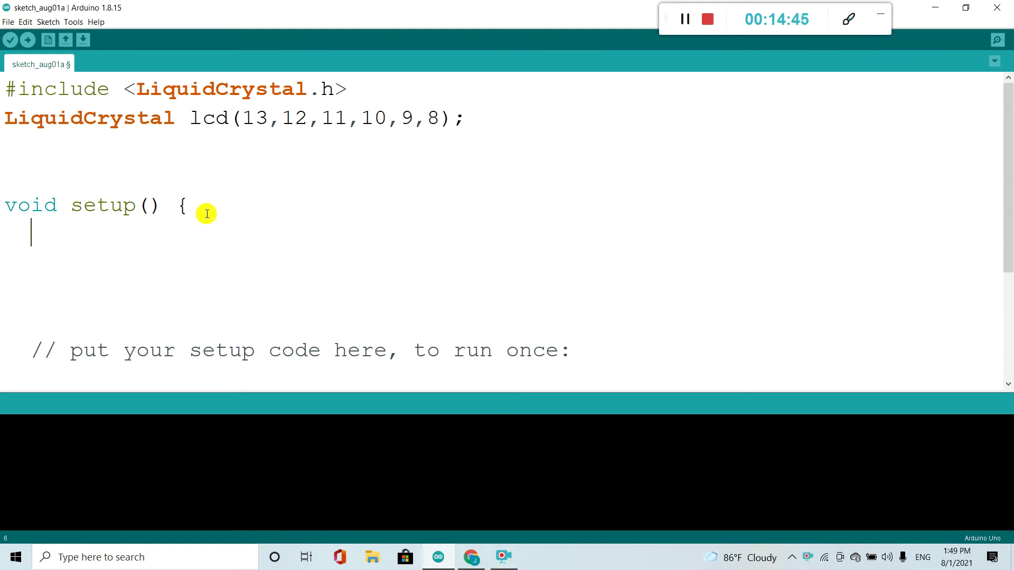
pyautogui.write('lcd.begin')
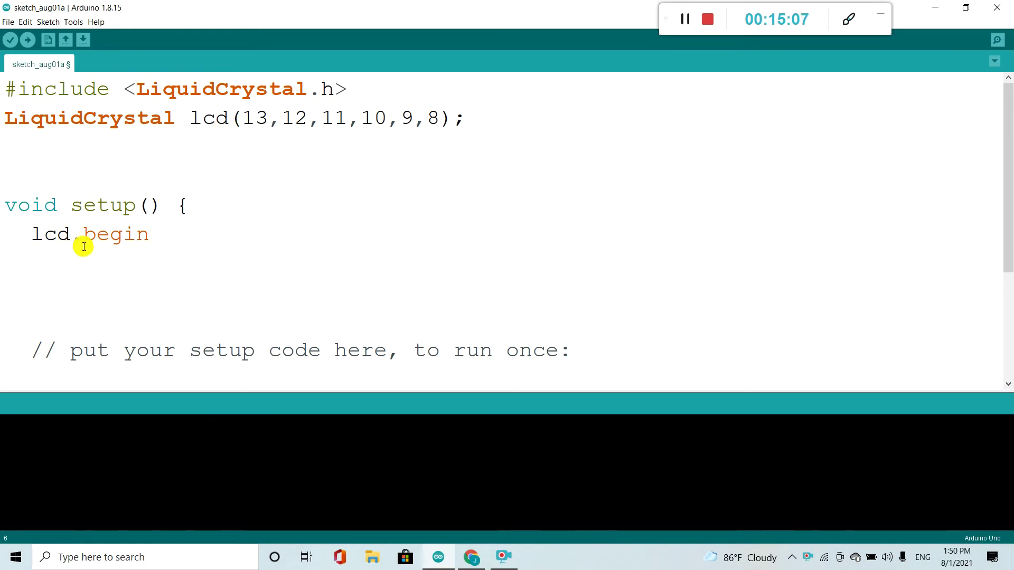
pyautogui.click(681, 20)
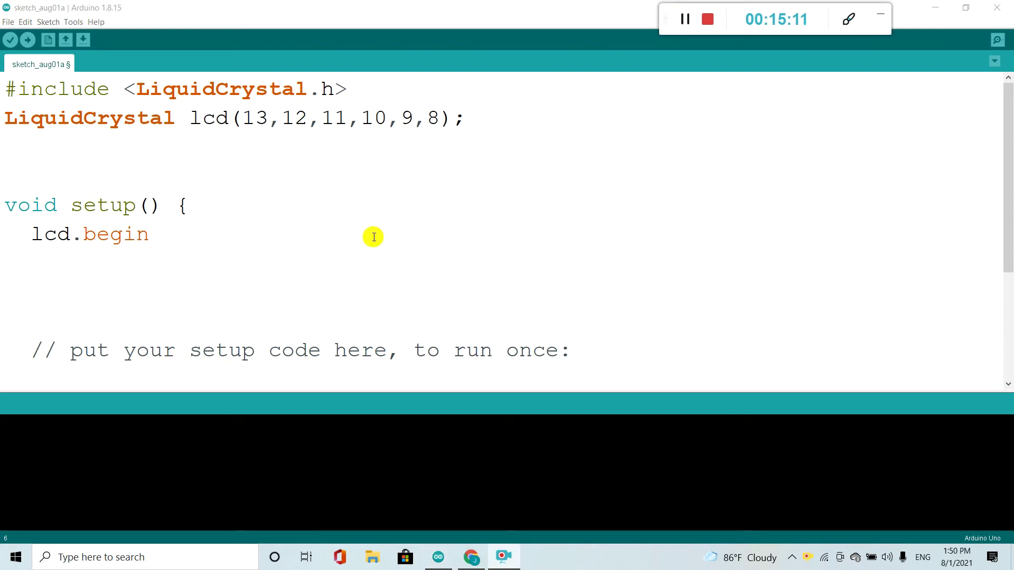